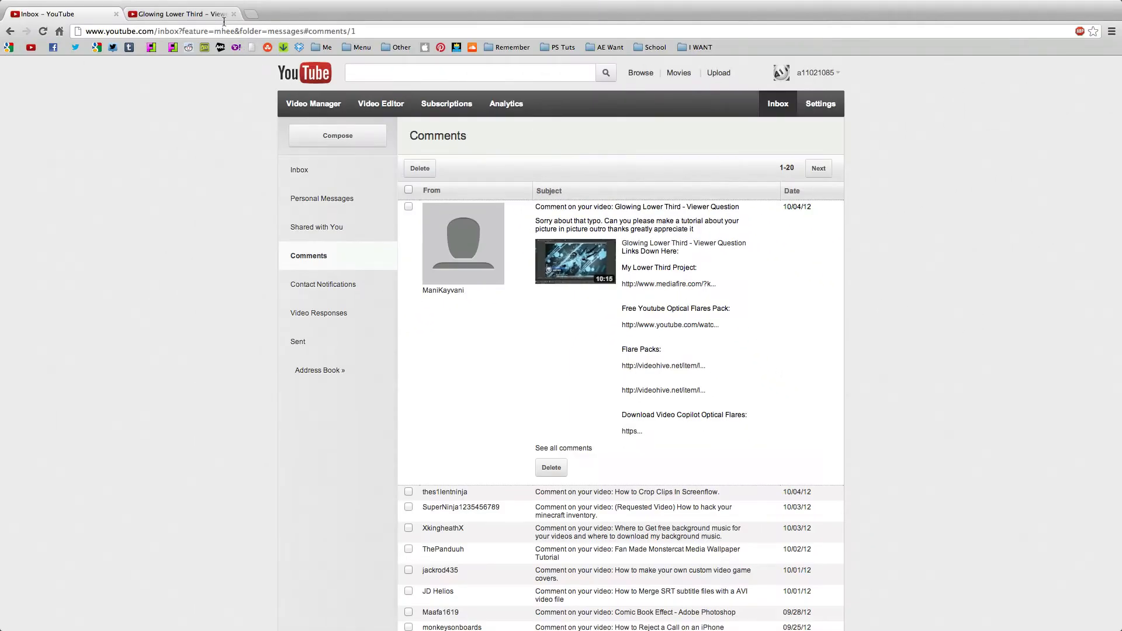
Open the Glowing Lower Third - Viewer Question video and replay its outro from about 10:08, pausing on the full outro layout.
click(216, 16)
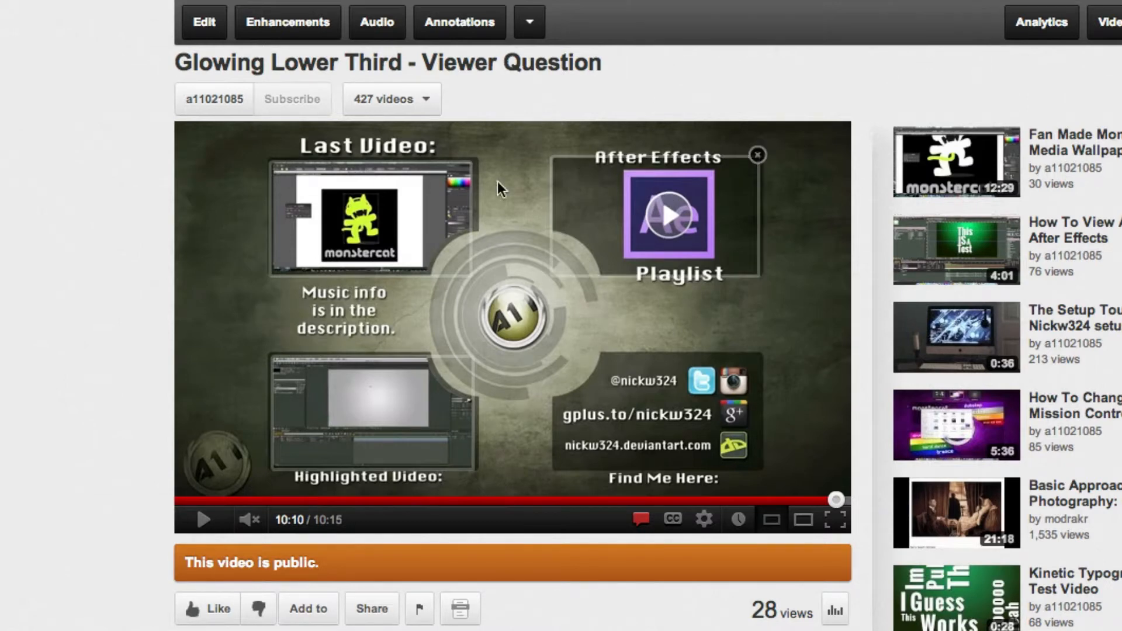
click(513, 358)
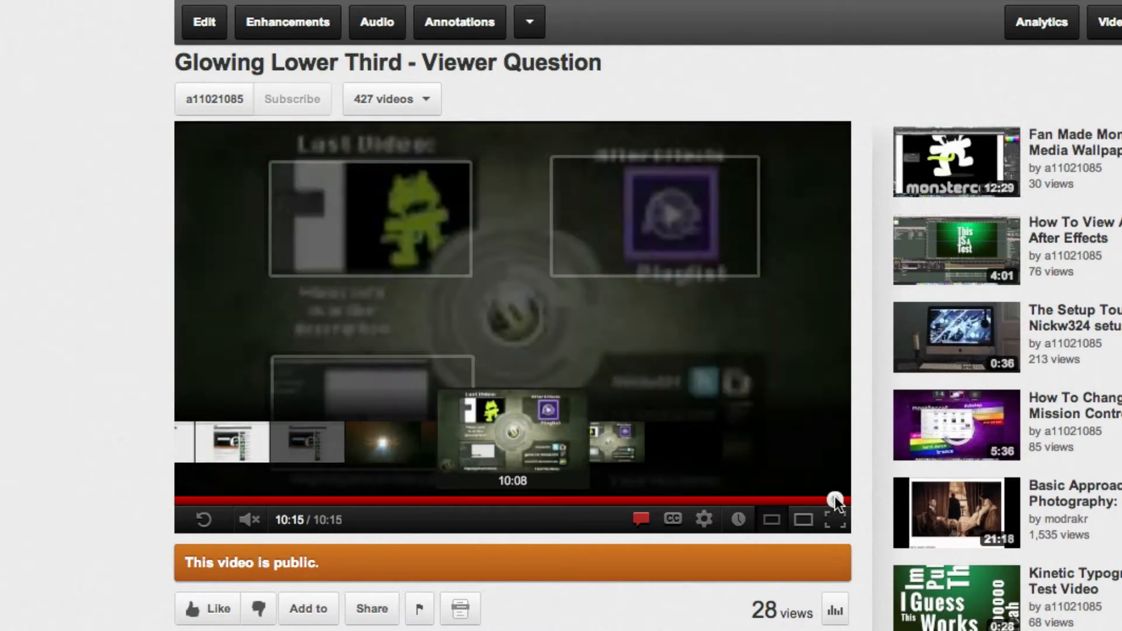
click(836, 501)
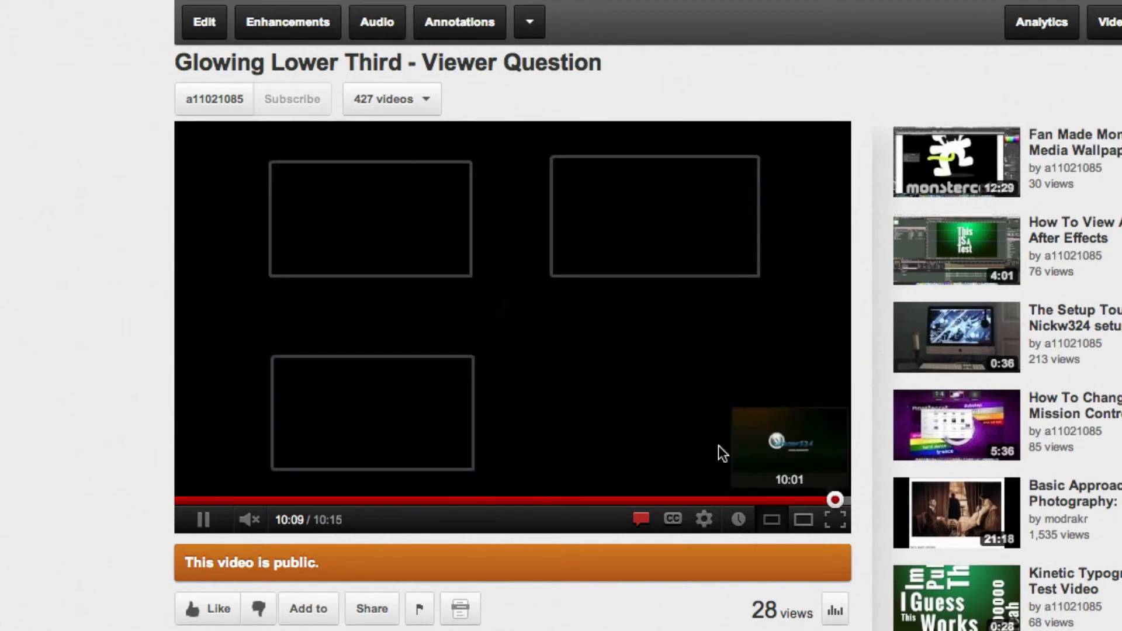
click(488, 283)
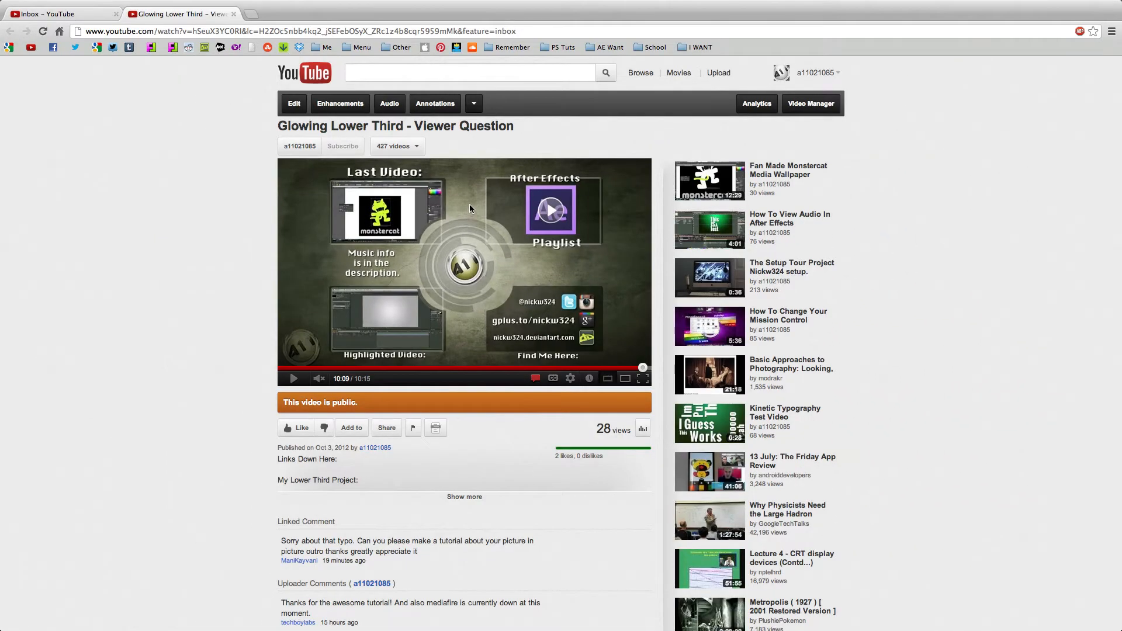
Switch to the Outro Templates 1920x1080 folder in Finder and preview Outro Template Background.png and the Grunge_texture_2 JPEG.
mouse_move(1121, 1)
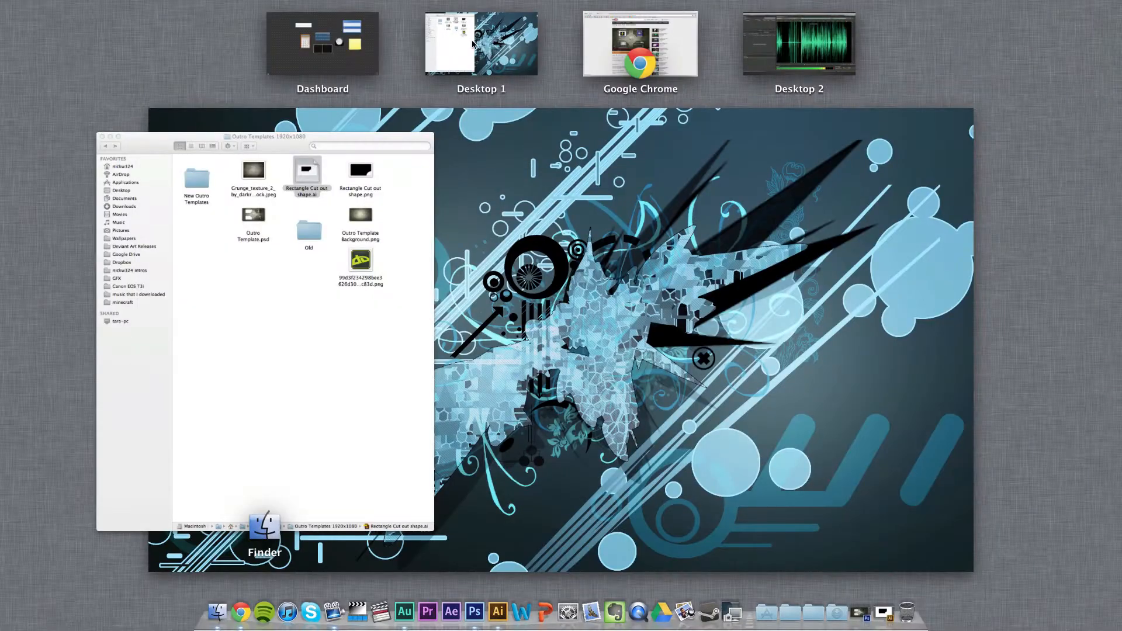
click(473, 43)
click(666, 193)
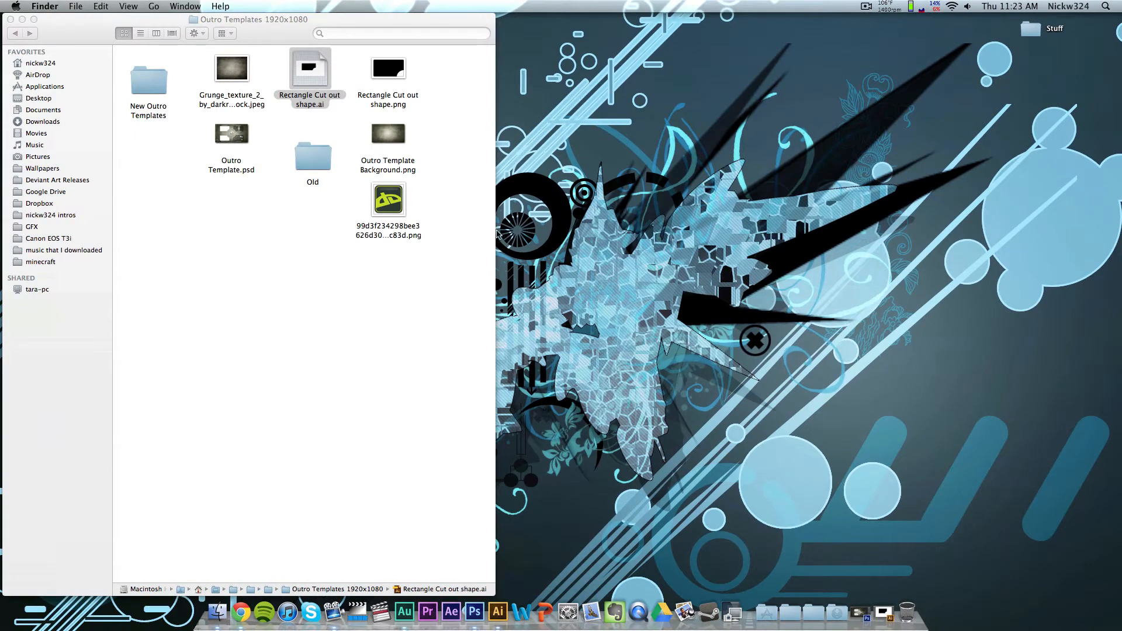
click(350, 308)
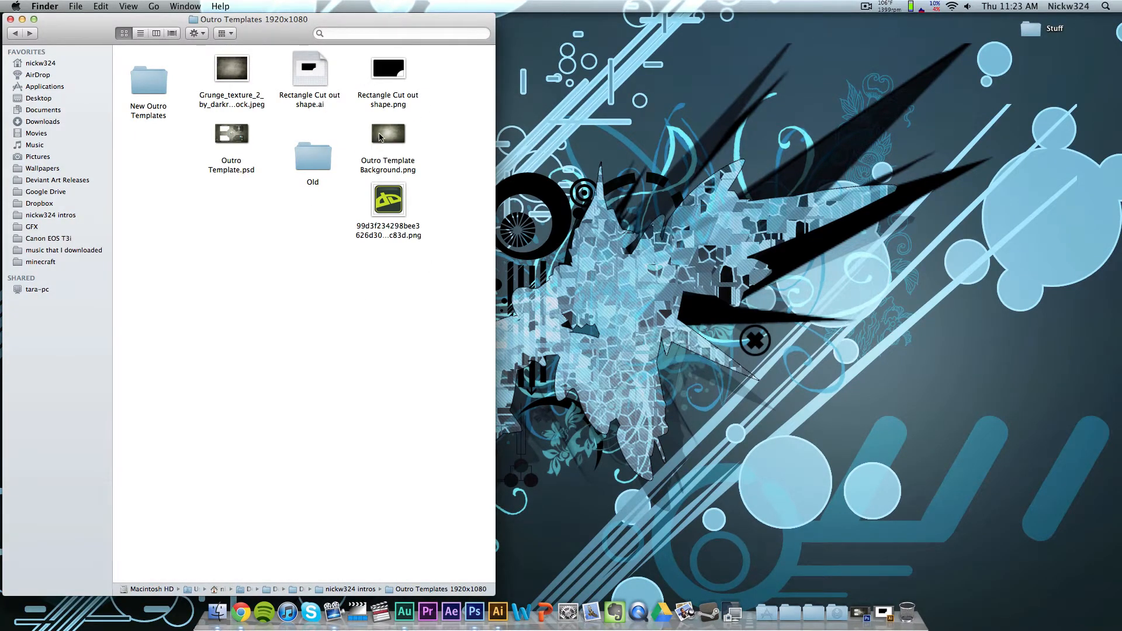
drag(385, 125, 385, 126)
key(space)
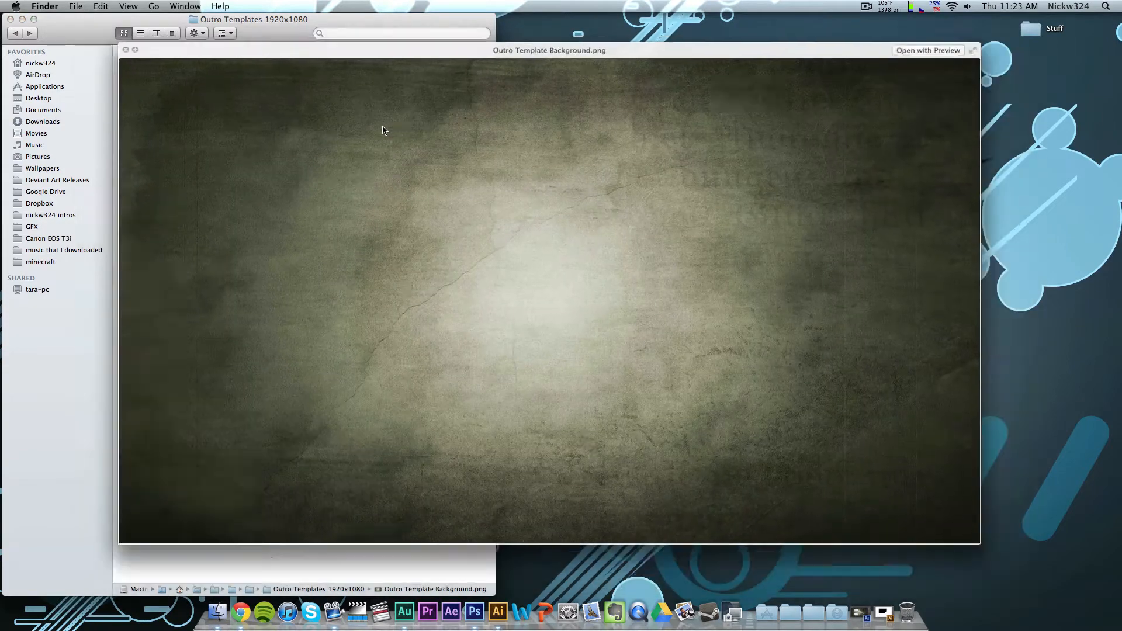
click(238, 71)
key(space)
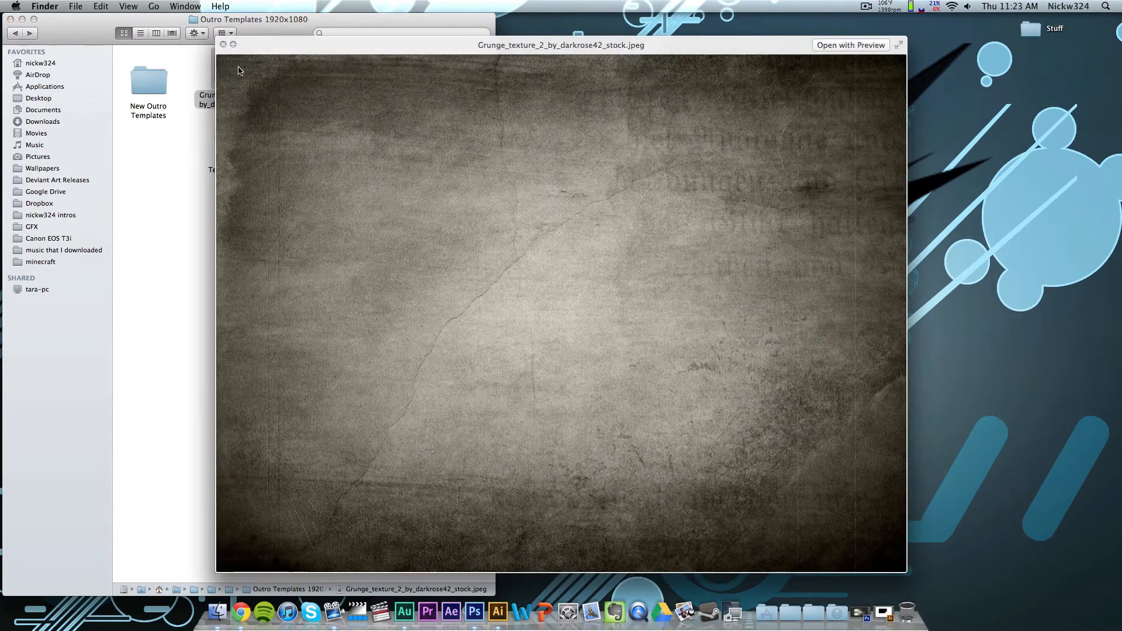
key(space)
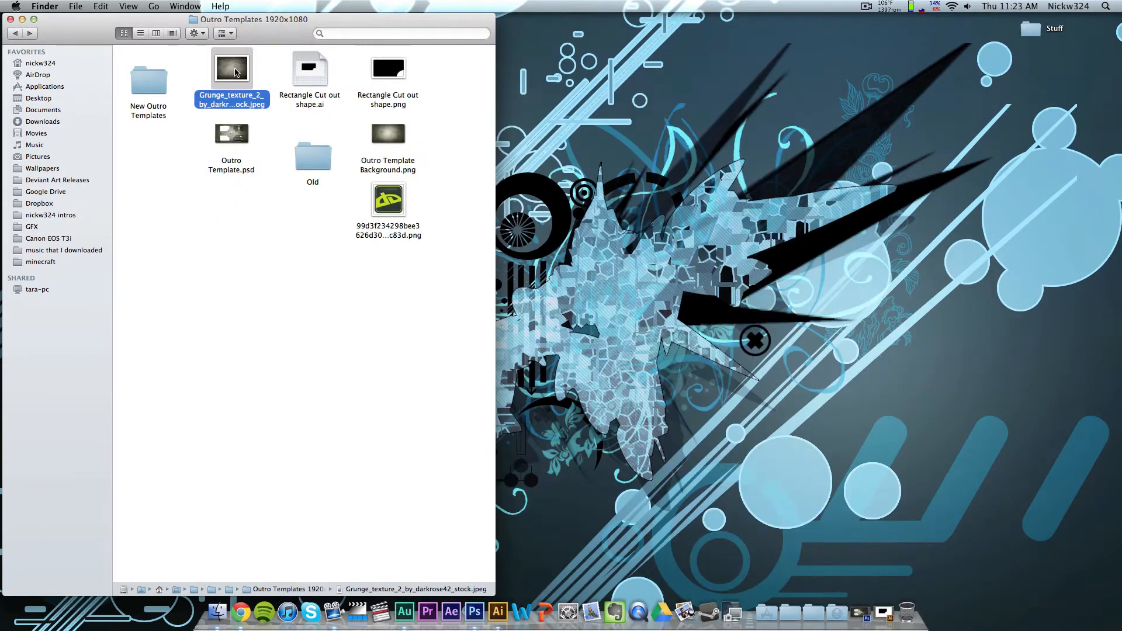
Preview Outro Template.psd, Rectangle Cut out shape.png and Rectangle Cut out shape.ai in the folder.
click(238, 136)
key(space)
key(space)
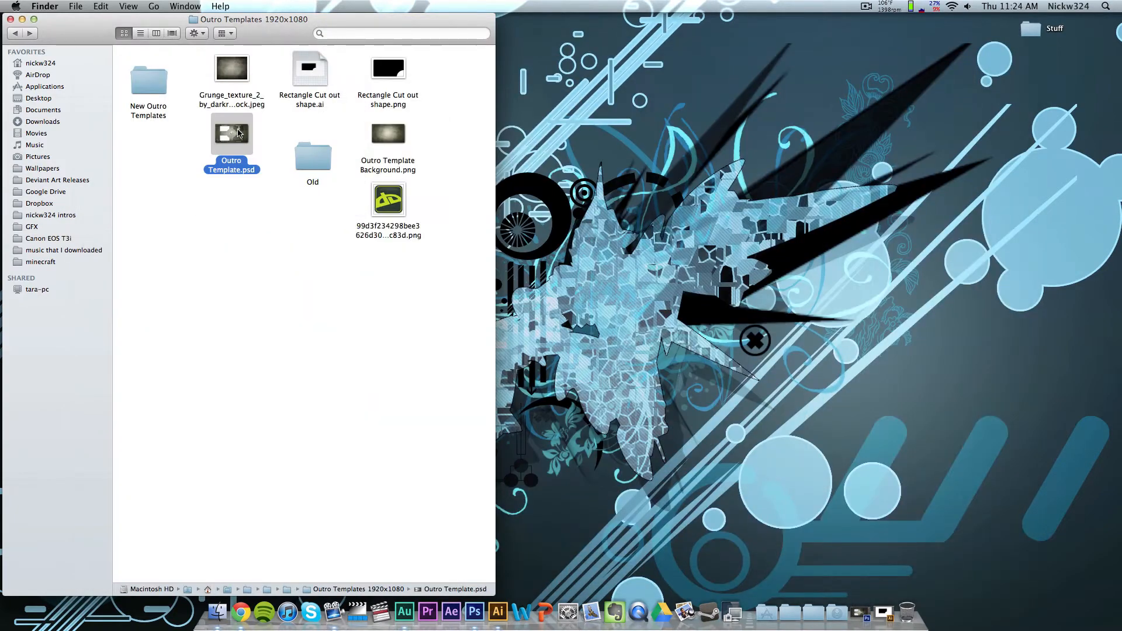
click(385, 72)
key(space)
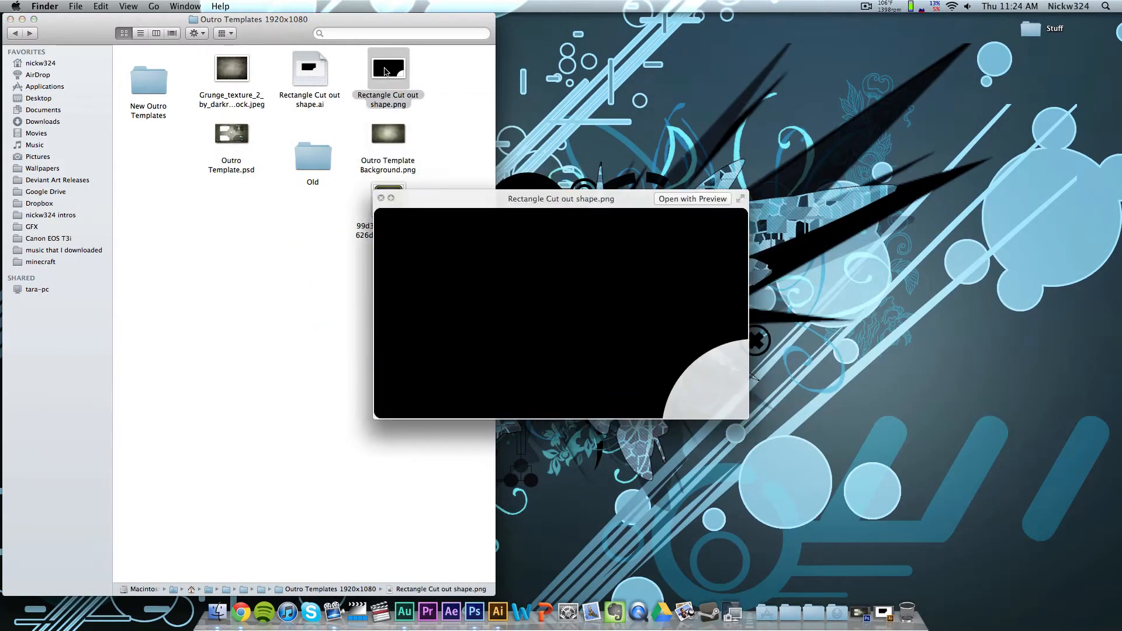
key(space)
click(310, 74)
key(space)
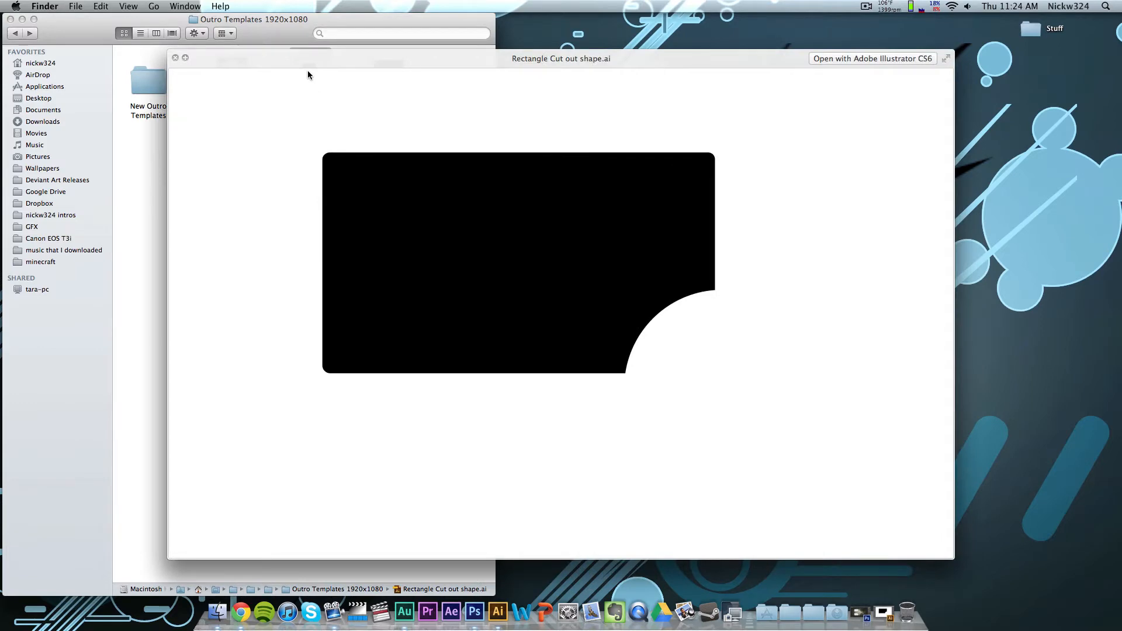
key(space)
click(290, 131)
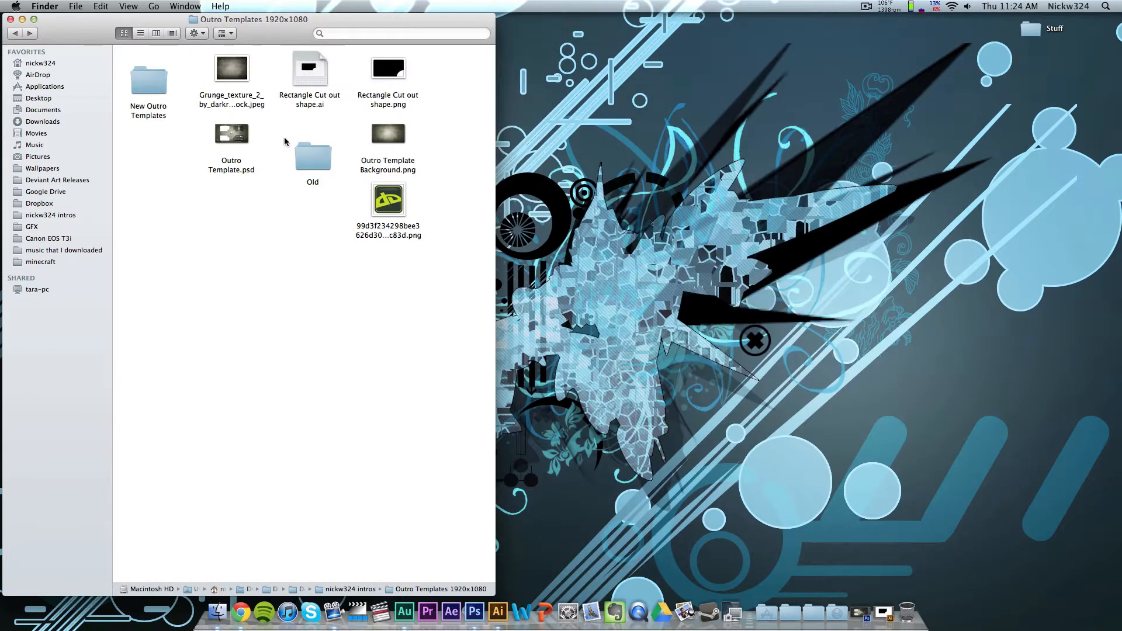
Switch to Rectangle Cut out shape.ai in Illustrator and draw a black rounded rectangle about 639 × 345 px overlapping the existing shape.
click(886, 613)
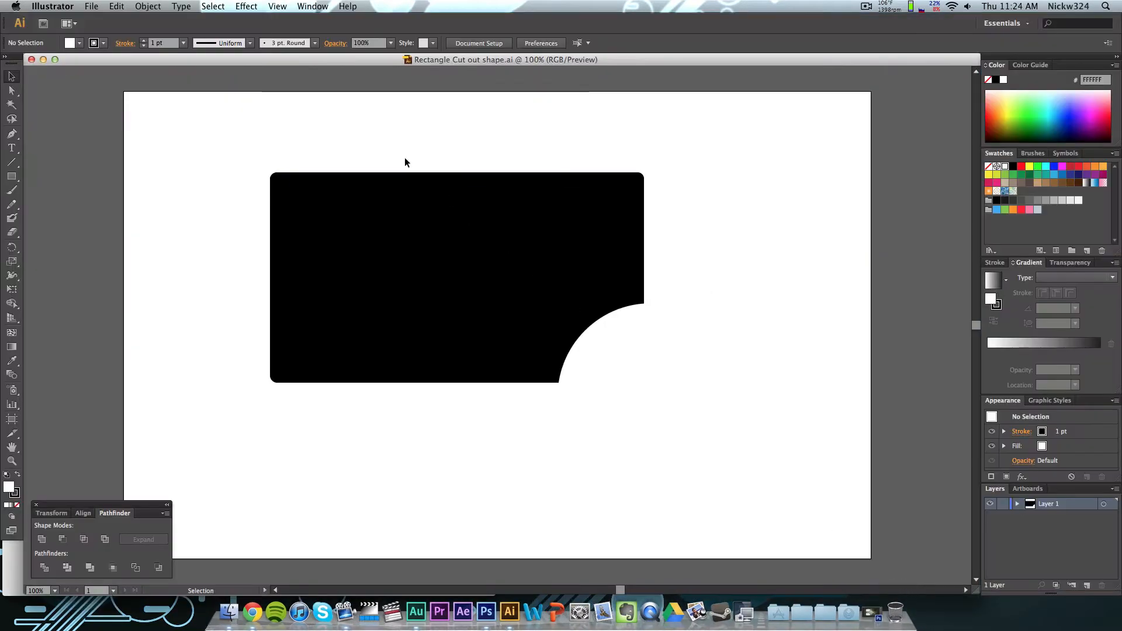
click(422, 198)
click(401, 144)
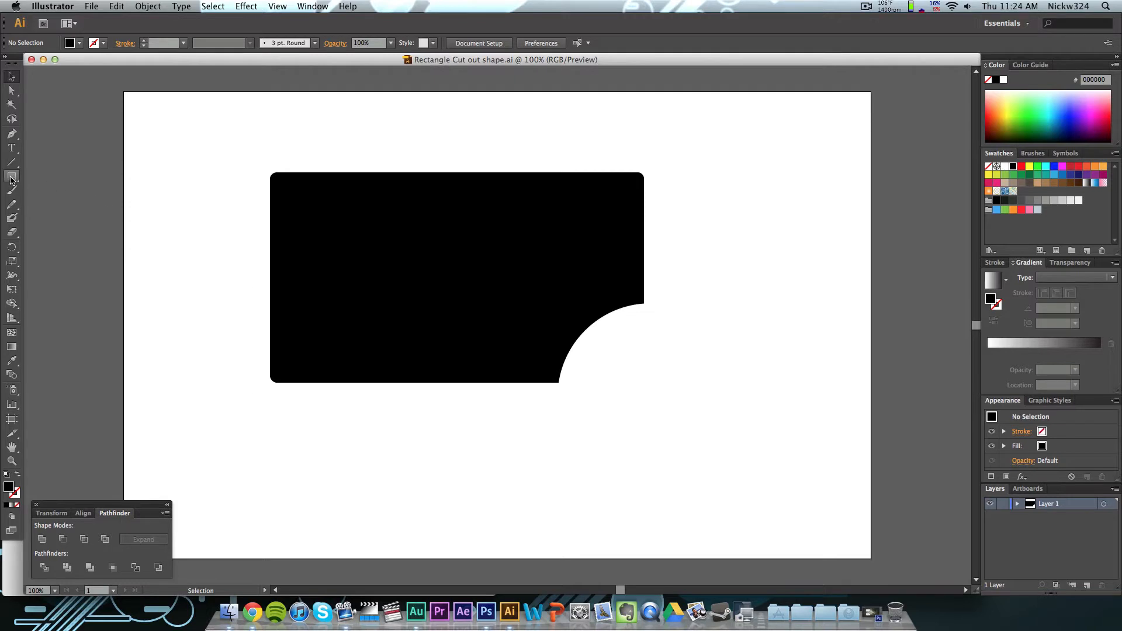
drag(11, 180, 66, 188)
drag(202, 141, 575, 341)
click(12, 76)
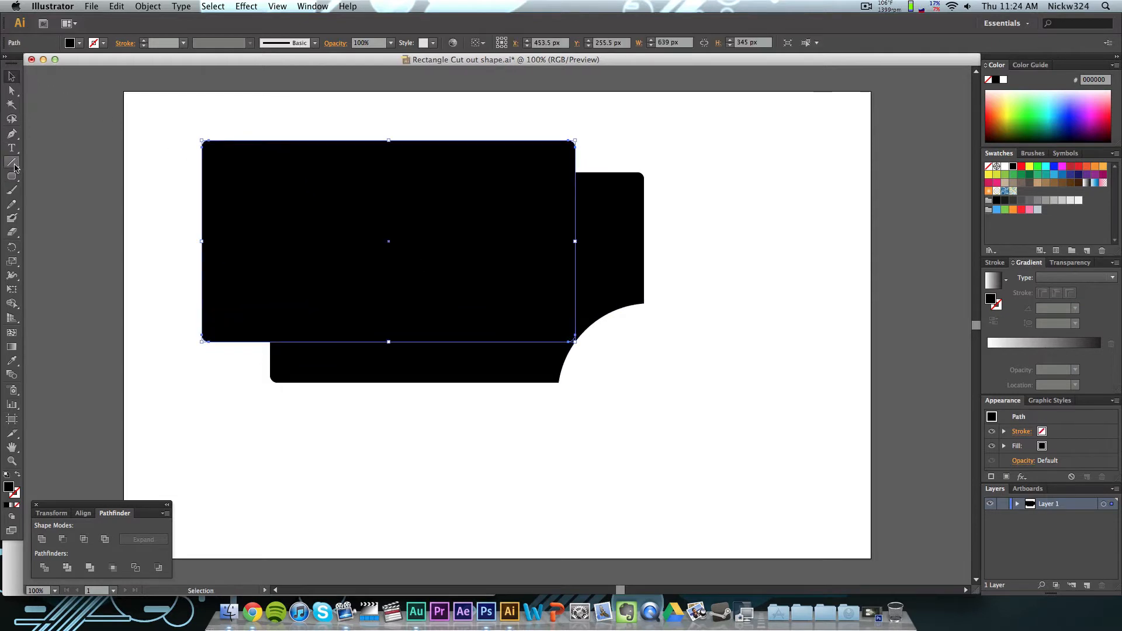
Draw a circle about 289 px across over the new rounded rectangle and fill it with green 00FF89.
drag(12, 176, 58, 204)
drag(235, 185, 405, 355)
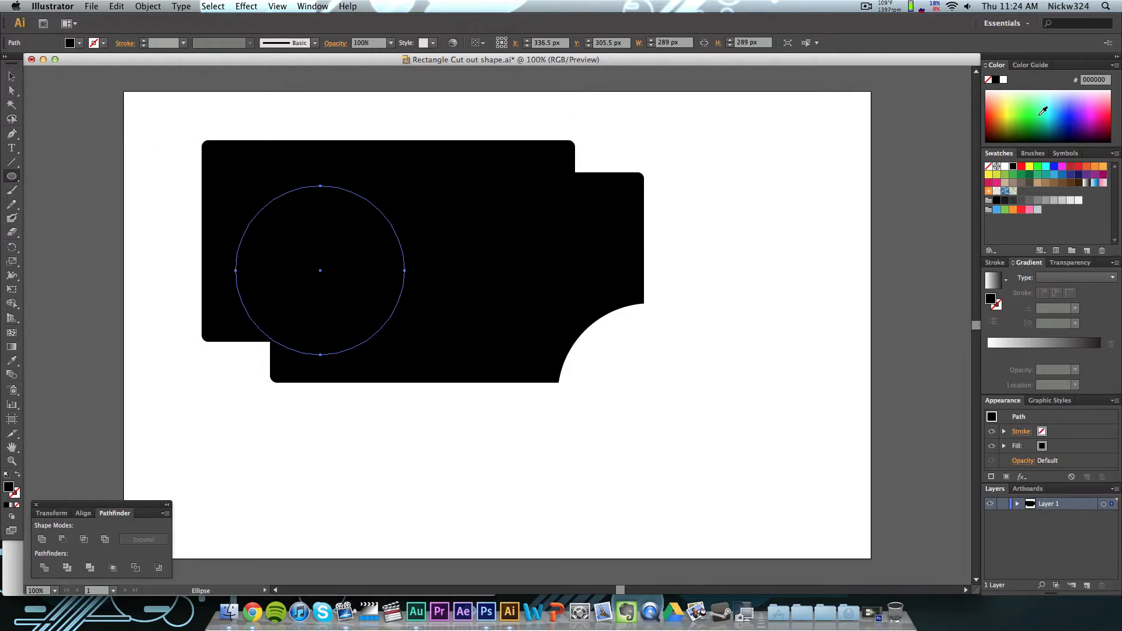
click(1043, 111)
click(12, 76)
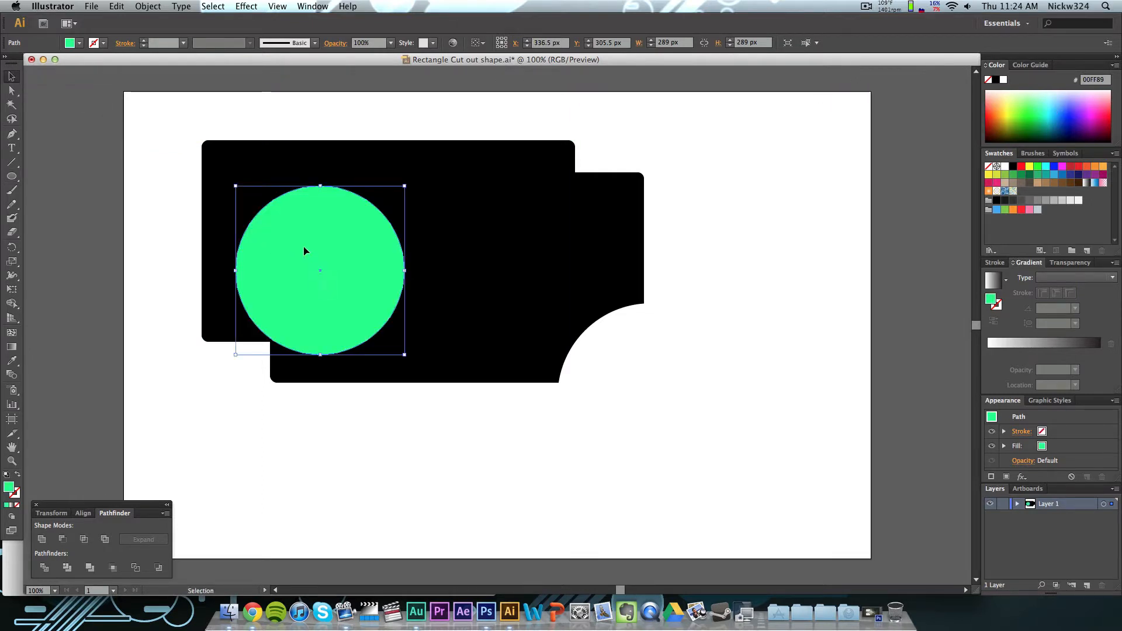
Move the green circle over the lower-right corner of the new rounded rectangle.
drag(304, 251, 531, 293)
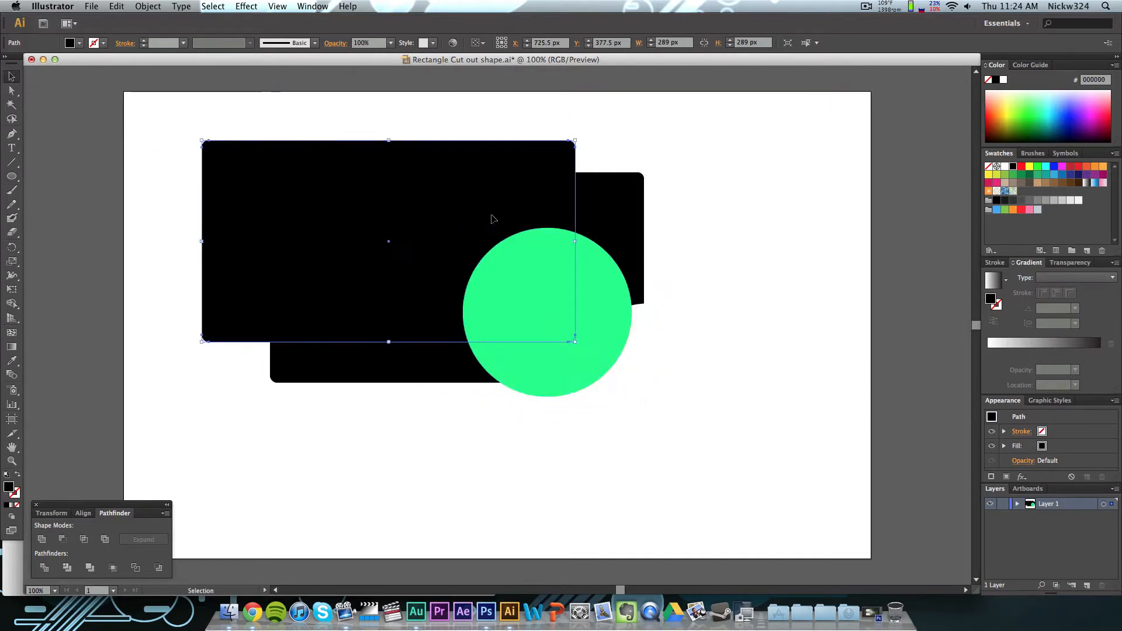
click(493, 193)
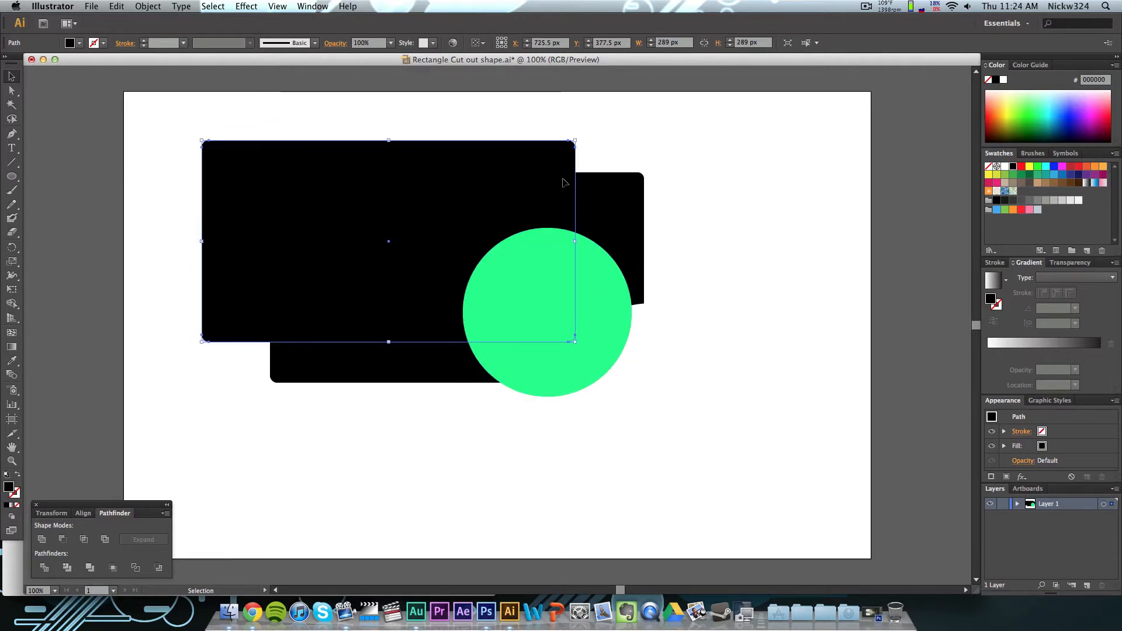
click(703, 201)
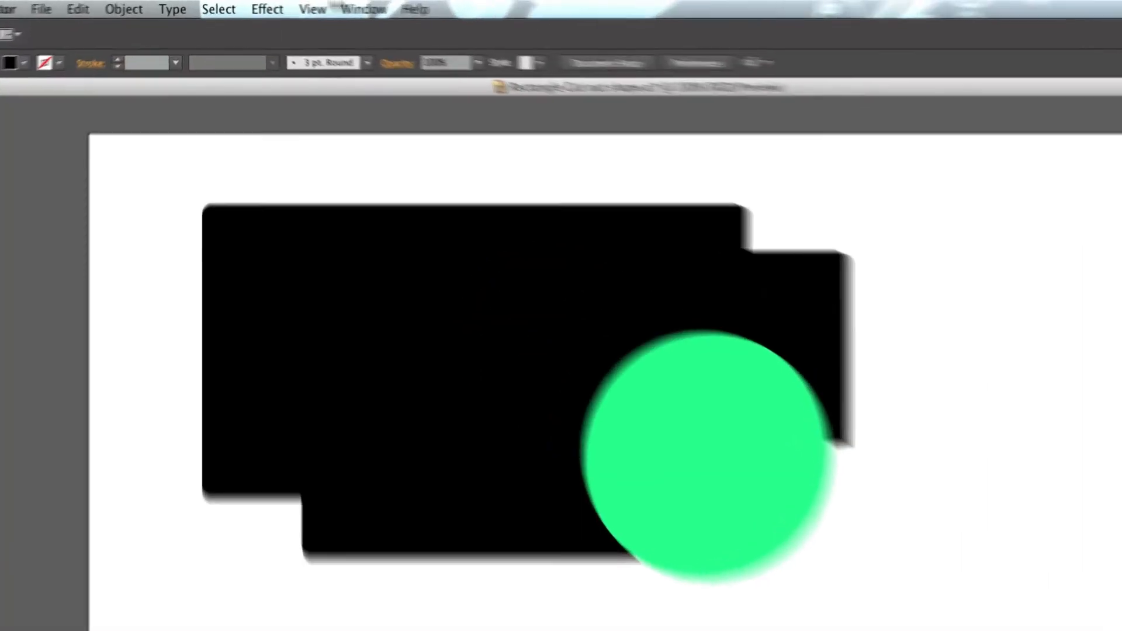
Select the new rounded rectangle together with the green circle and subtract the circle with the Pathfinder Minus Front operation.
click(312, 6)
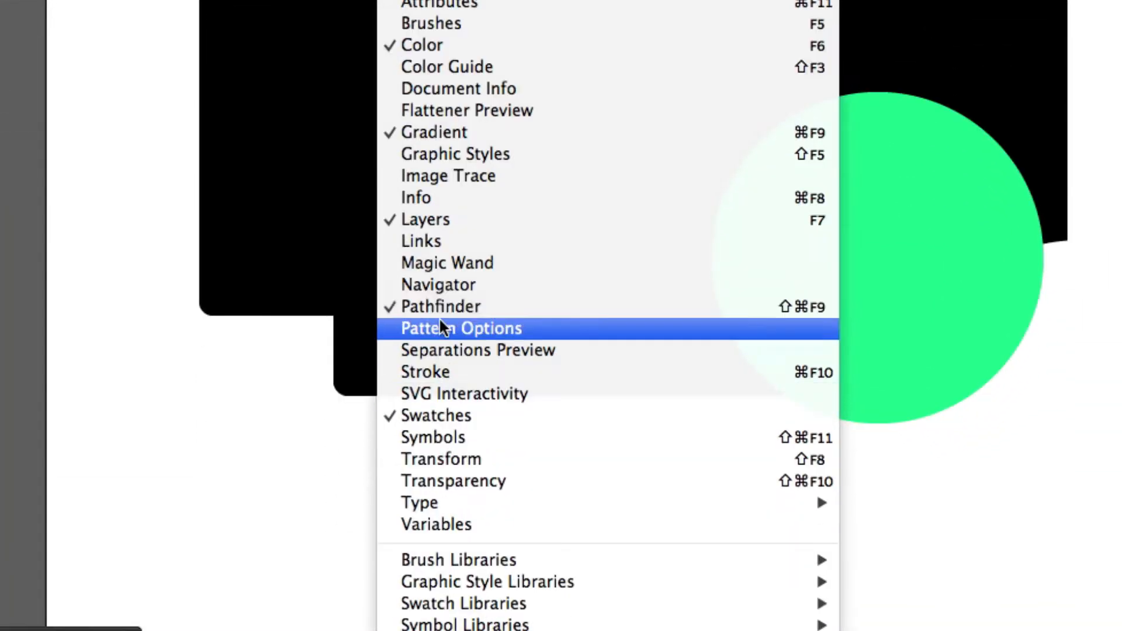
click(440, 305)
click(799, 1)
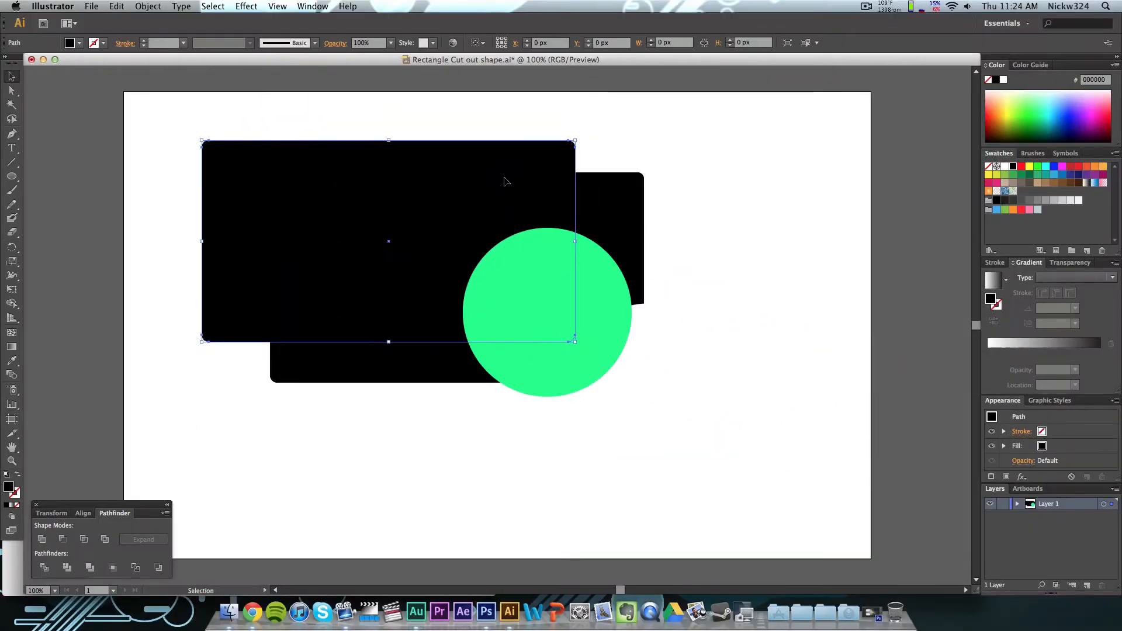
shift+click(589, 272)
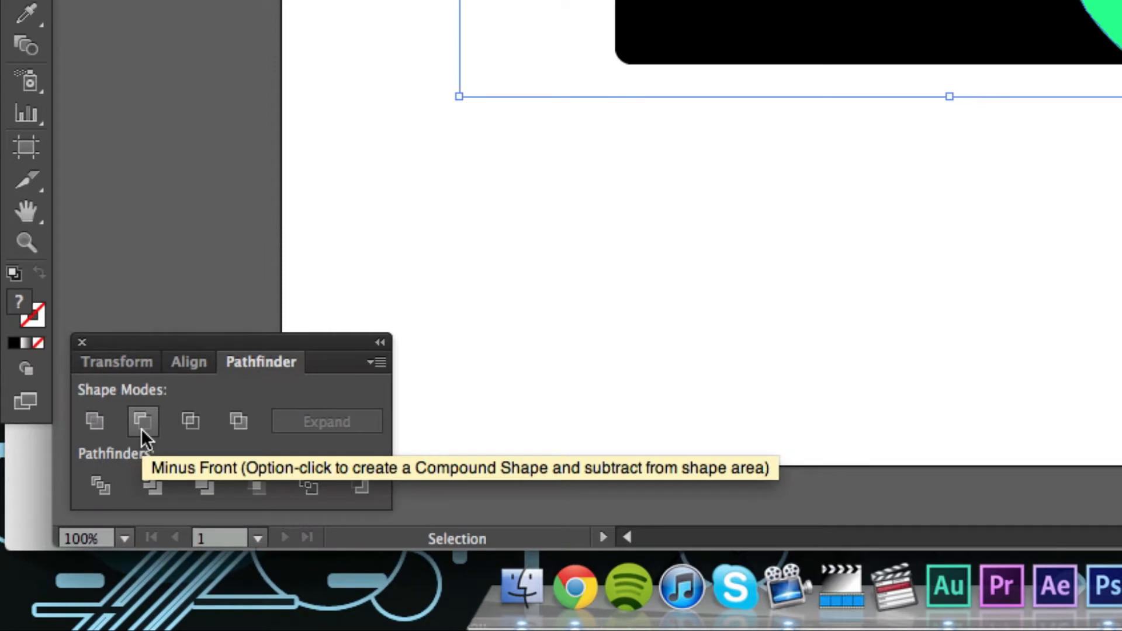
click(141, 429)
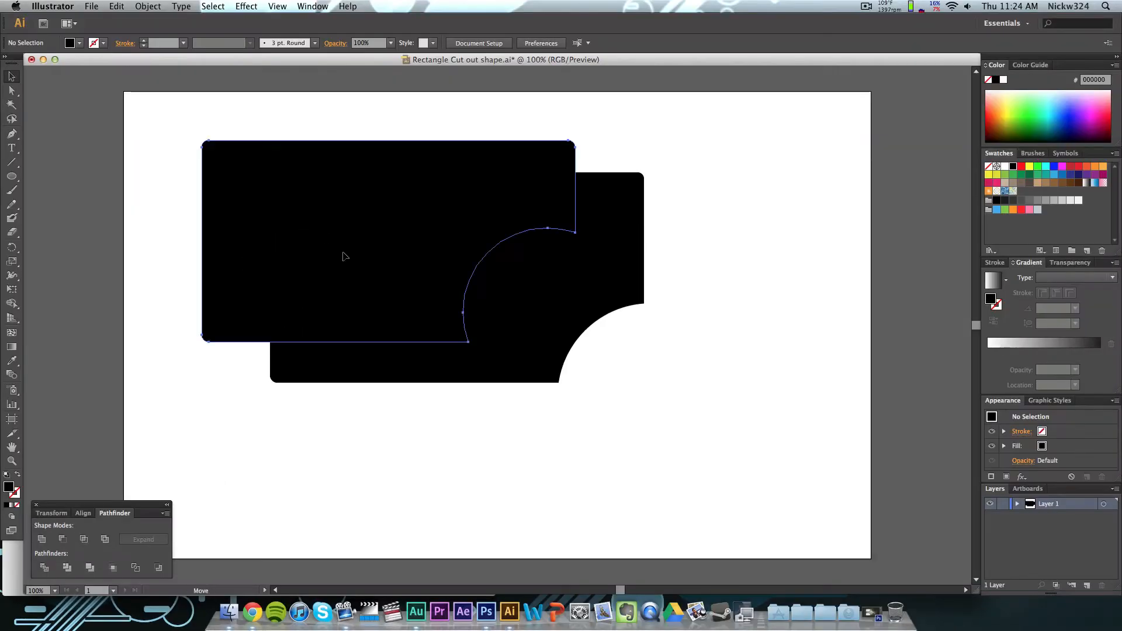
Move the newly cut rectangle down and to the right of the original shape, then remove it from the artboard.
drag(315, 223, 563, 405)
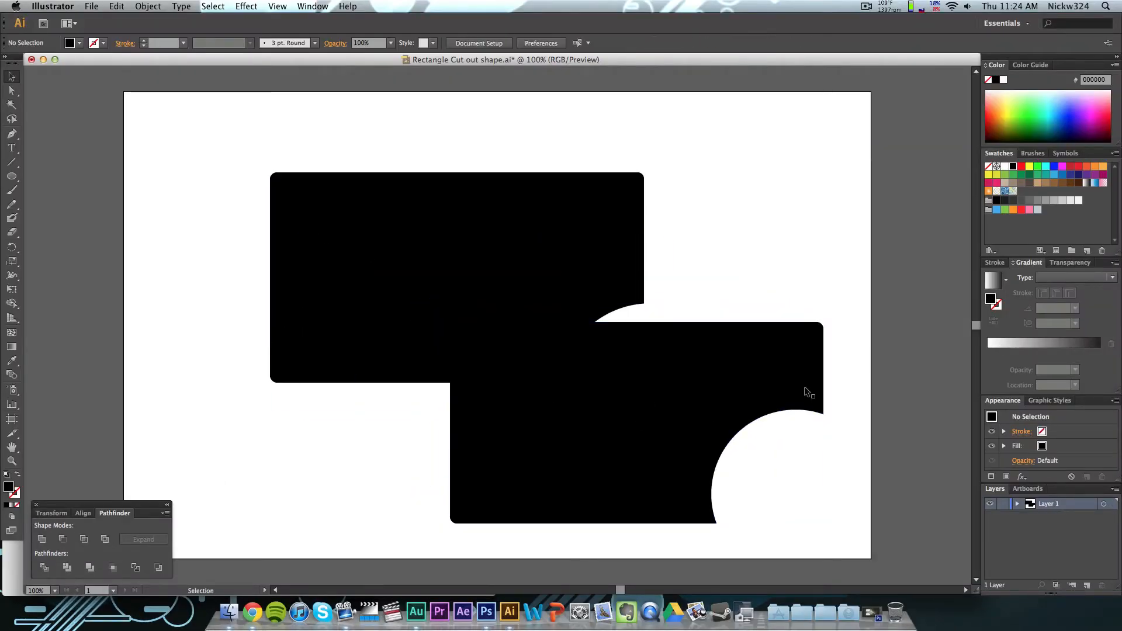
drag(808, 388, 835, 344)
click(879, 370)
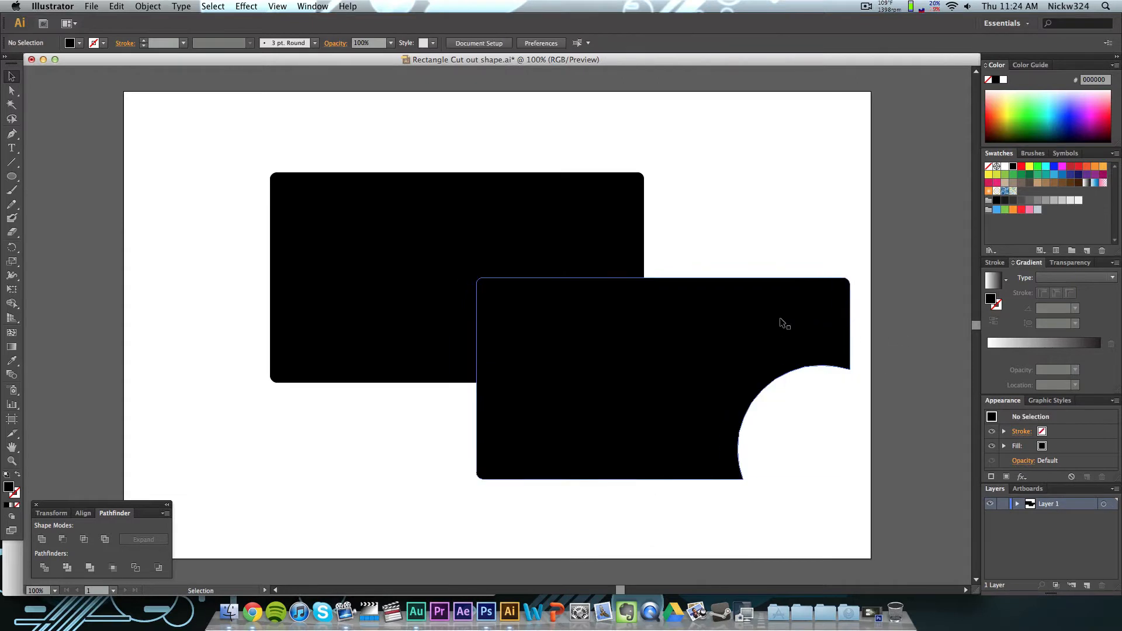
key(super+z)
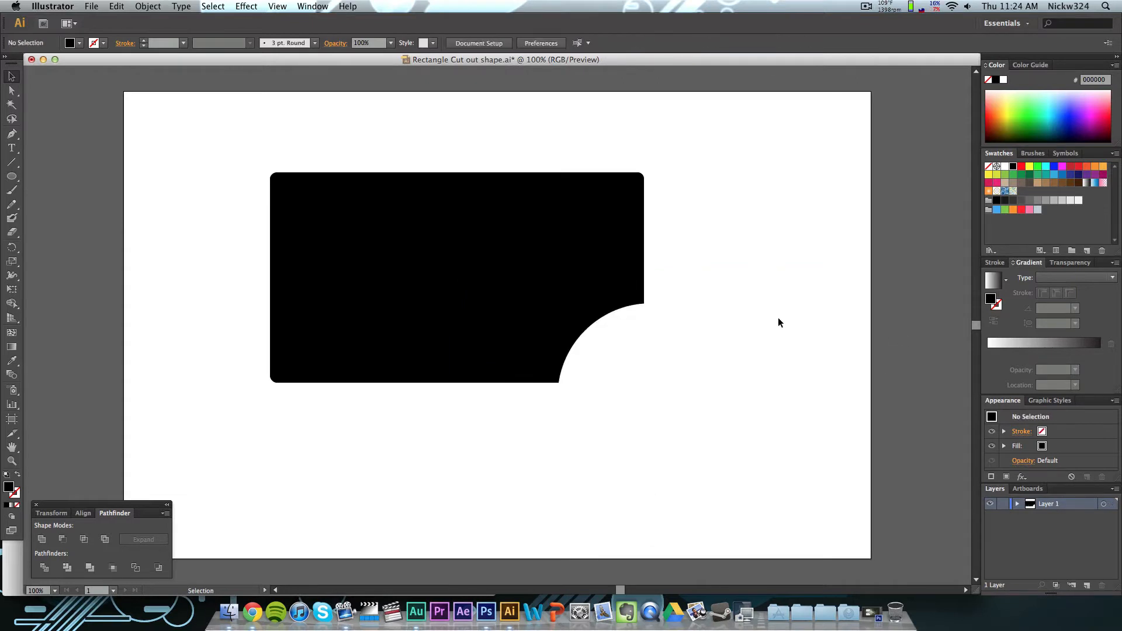
click(574, 240)
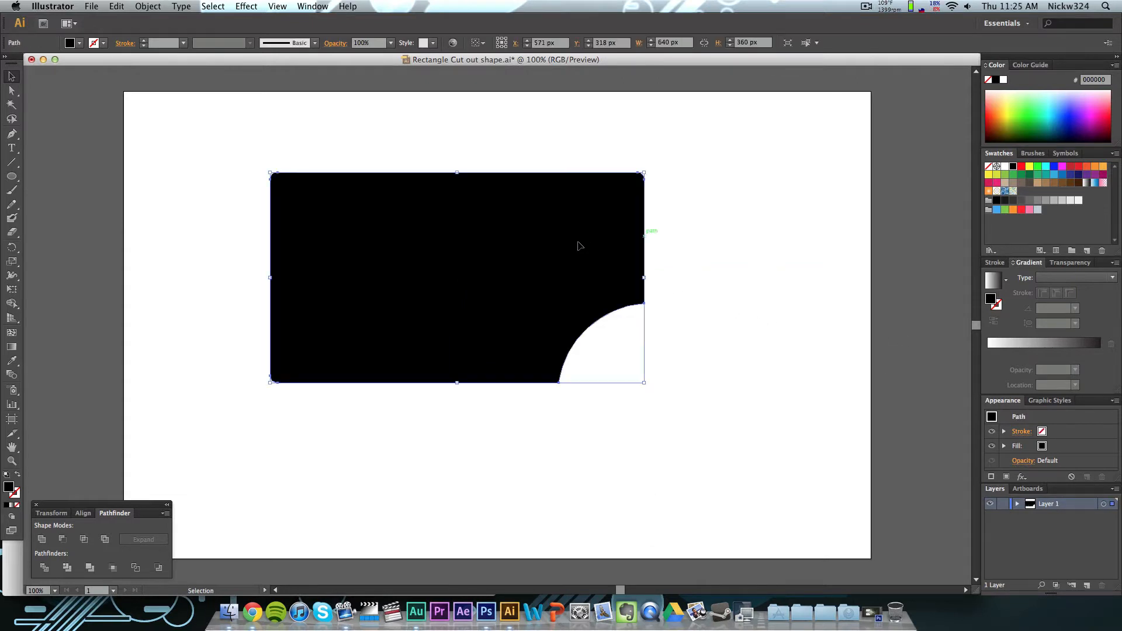
click(701, 234)
Close Rectangle Cut out shape.ai without saving the changes.
click(54, 5)
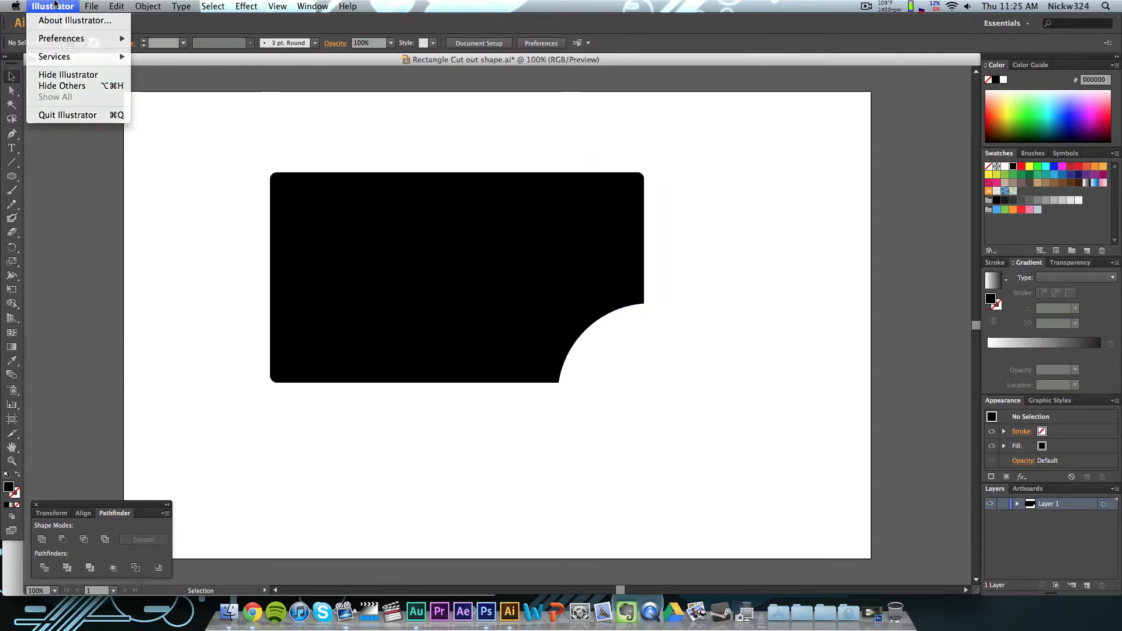
click(42, 59)
click(31, 59)
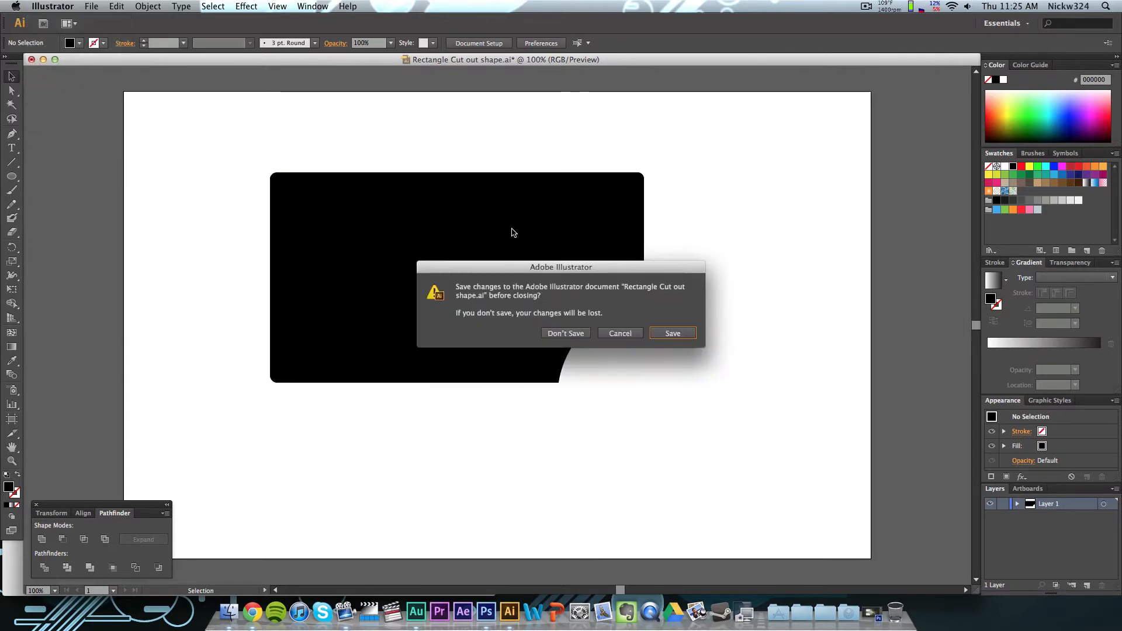
click(577, 338)
click(608, 298)
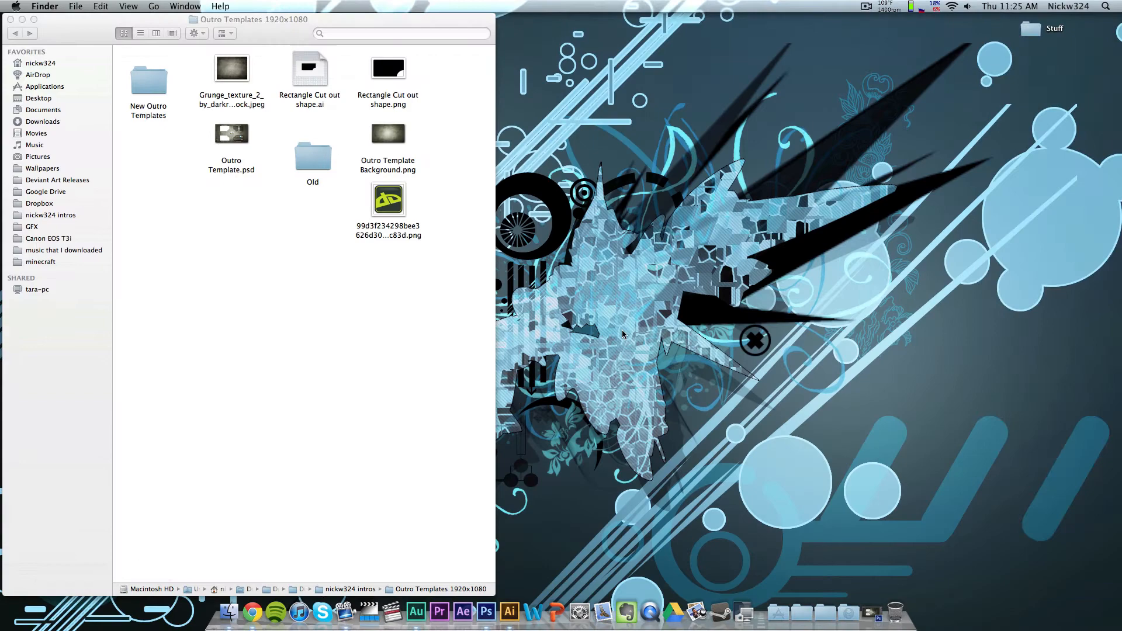
Switch to Outro Template.psd in Photoshop and activate the Move tool.
click(869, 626)
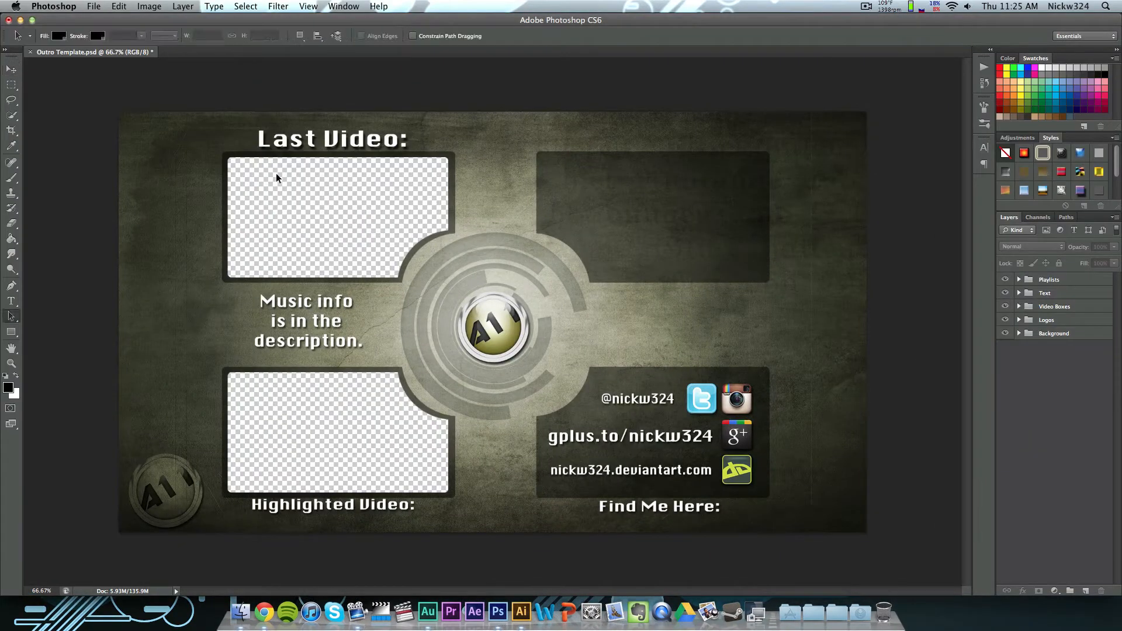
click(15, 69)
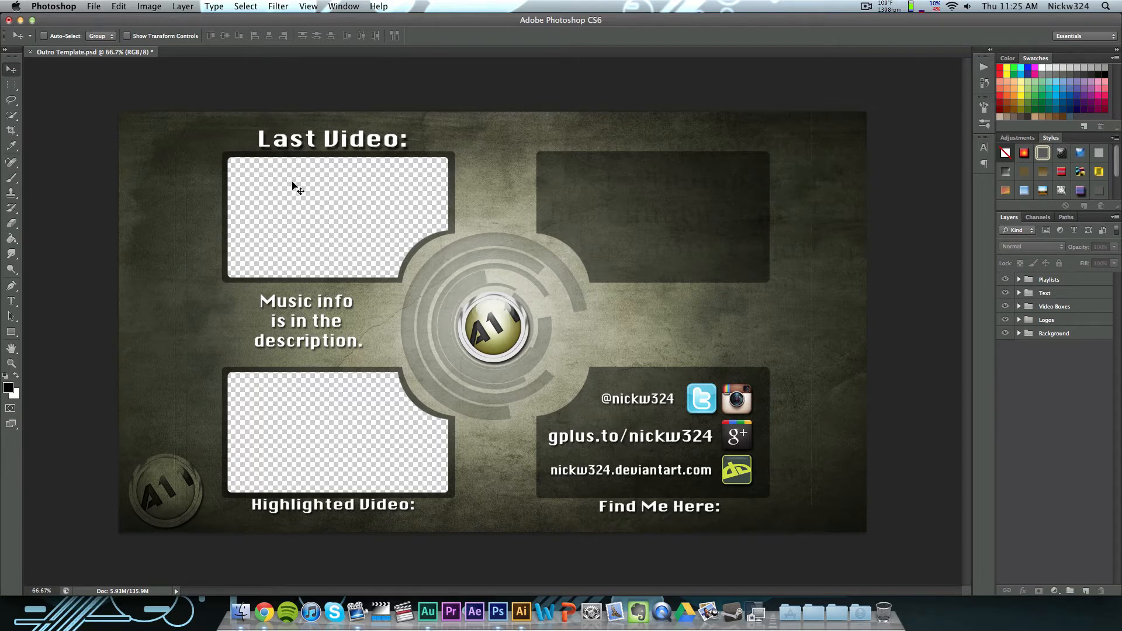
Create a new 1920 by 1080 pixel document at 72 pixels/inch with transparent background contents.
click(93, 7)
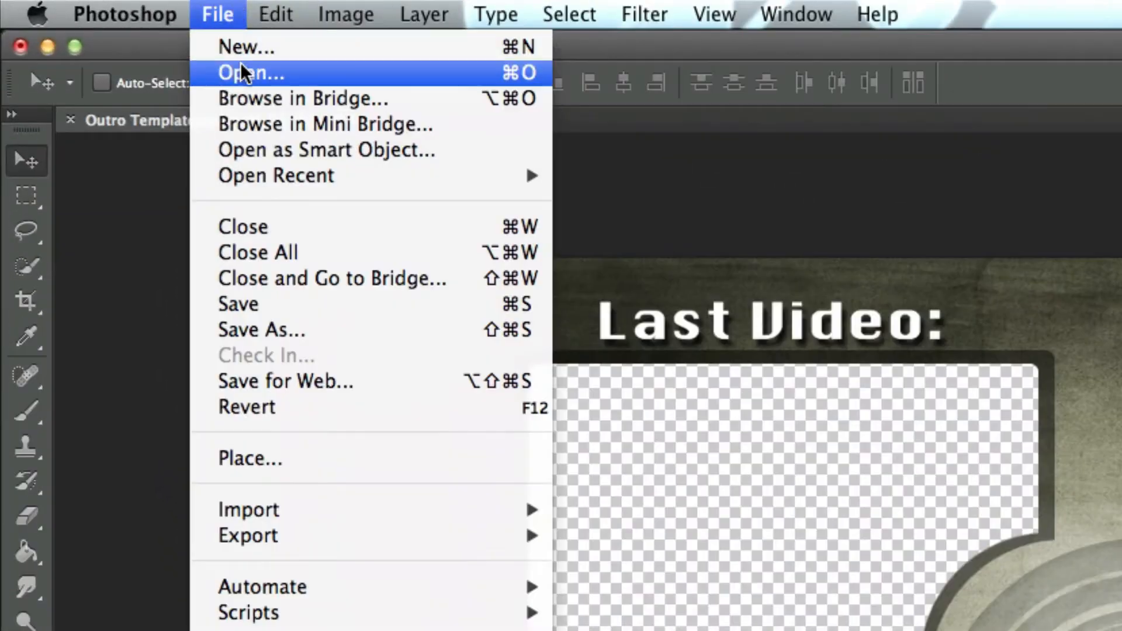
click(113, 25)
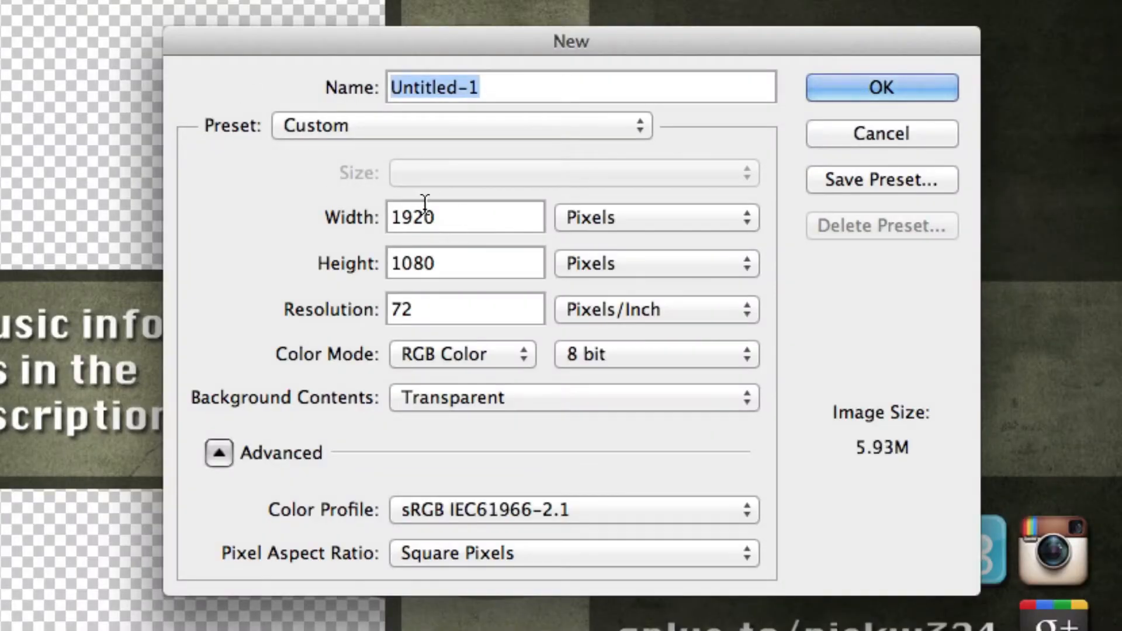
click(474, 404)
click(495, 445)
click(883, 85)
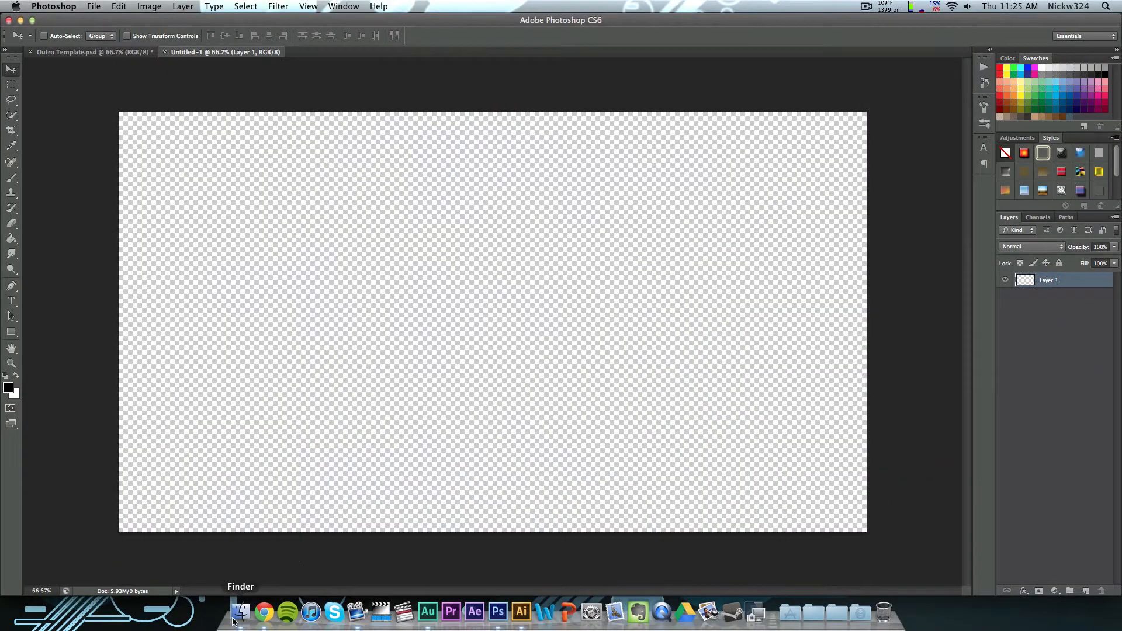
Place Outro Template Background.png from the Outro Templates 1920x1080 folder into the new document.
click(240, 612)
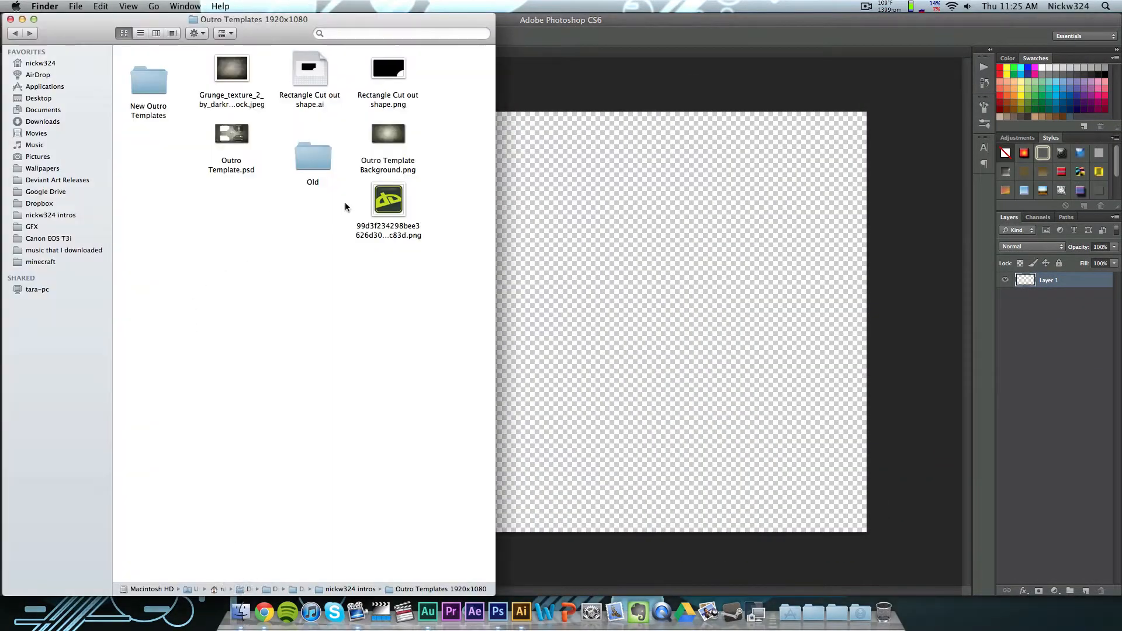
click(549, 237)
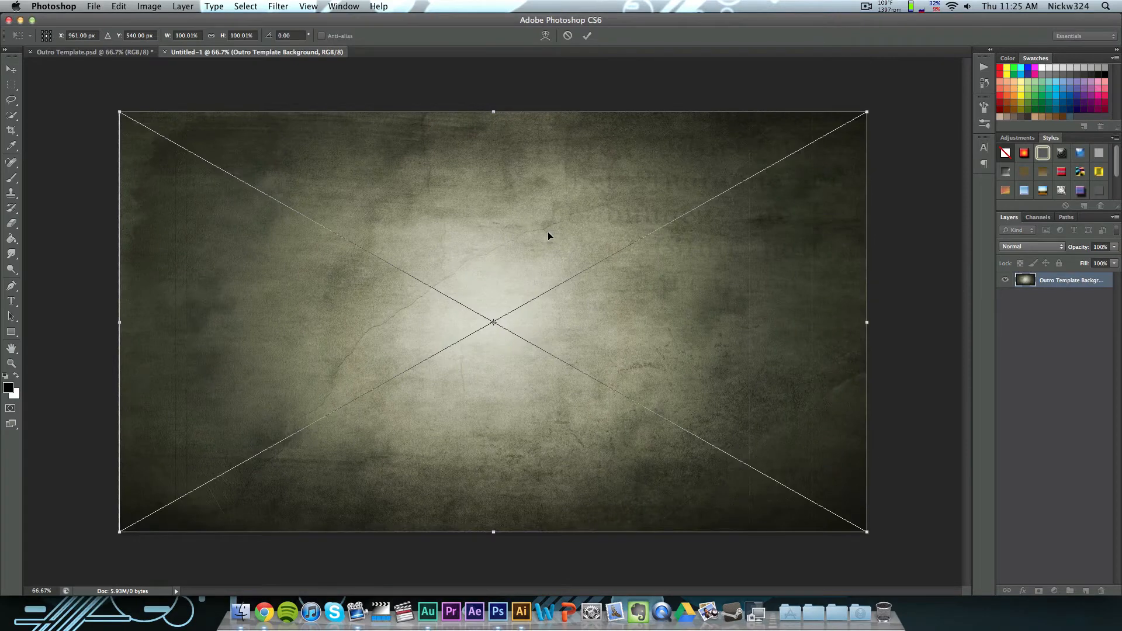
key(Return)
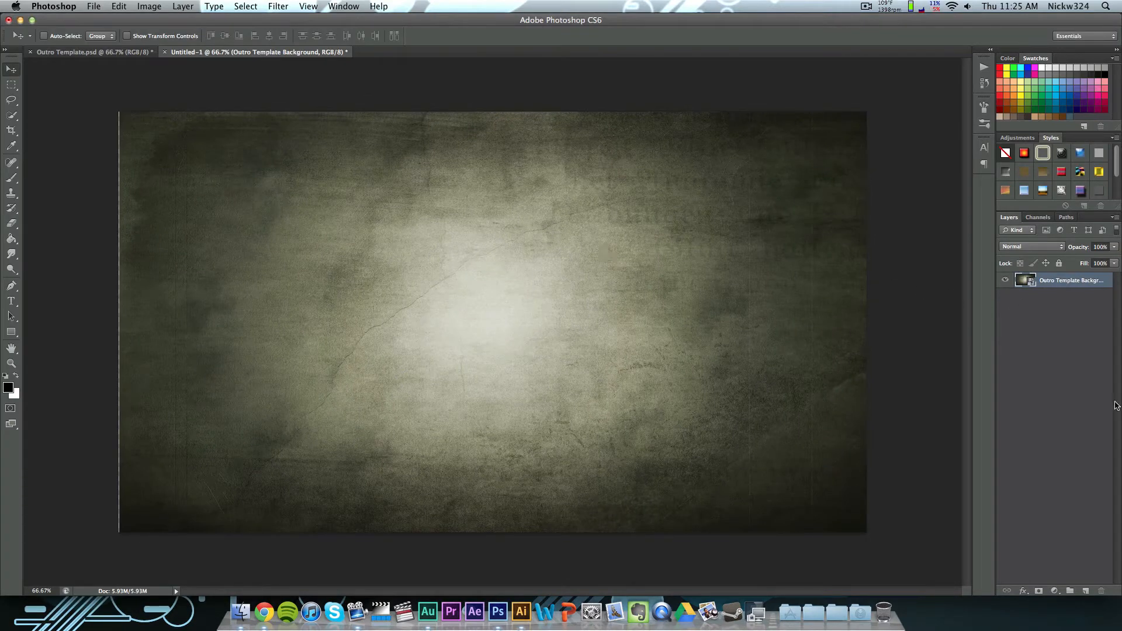
Add a new empty layer and place it beneath the Outro Template Background layer.
click(1085, 590)
drag(1081, 280, 1080, 305)
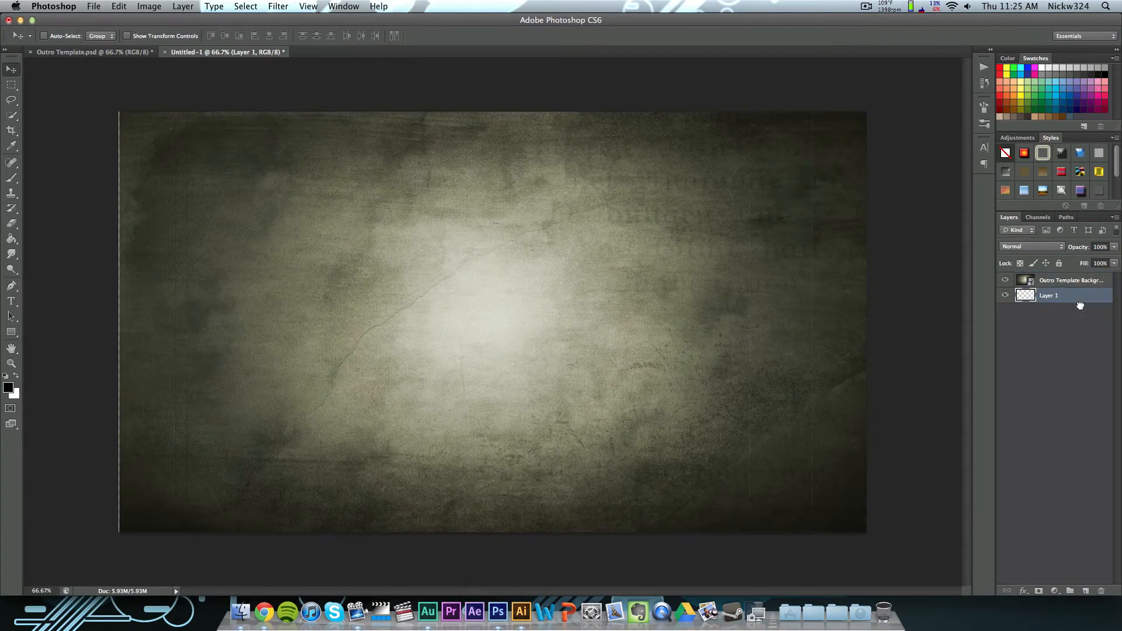
click(1066, 282)
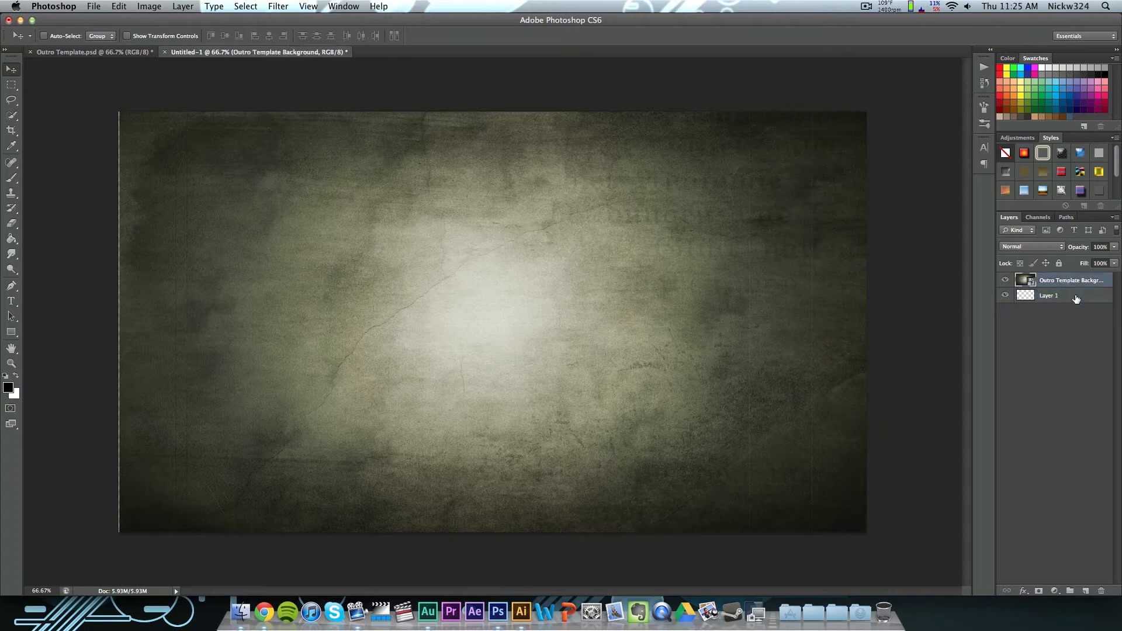
click(1074, 329)
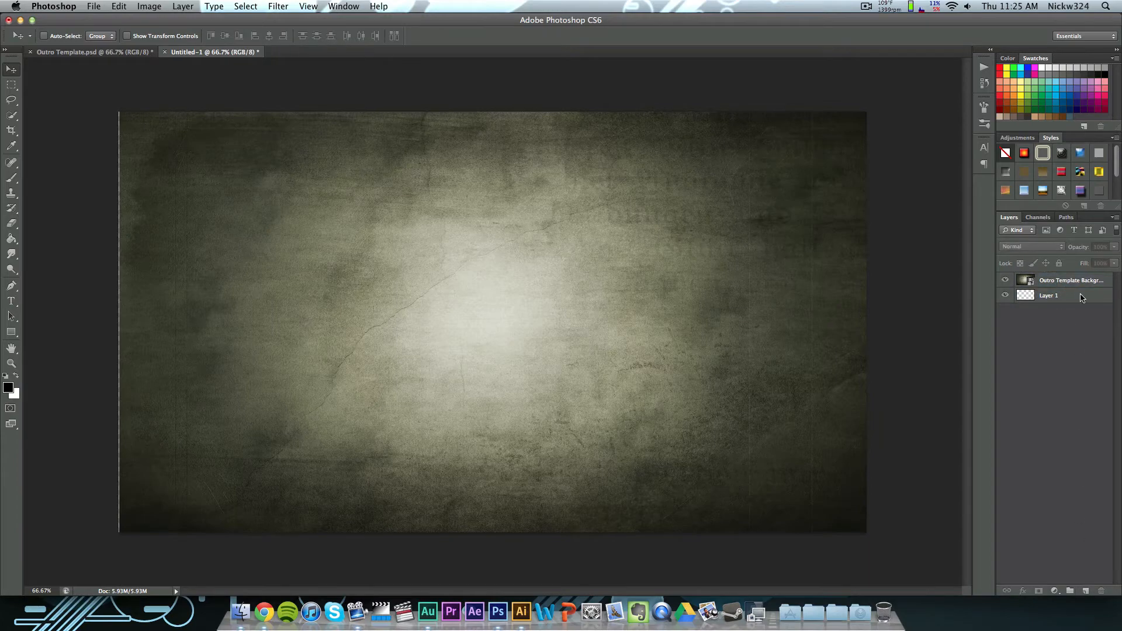
Select the Outro Template Background layer and shift it slightly left to cover the gap along the canvas edge.
mouse_move(1120, 2)
click(776, 122)
click(644, 228)
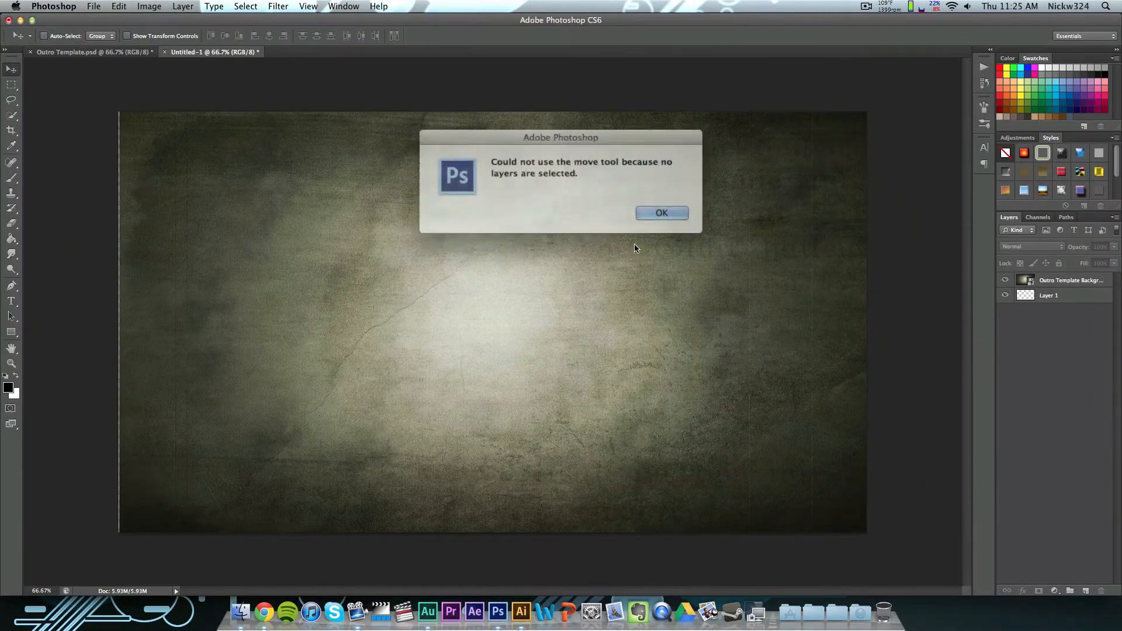
click(657, 207)
click(1065, 281)
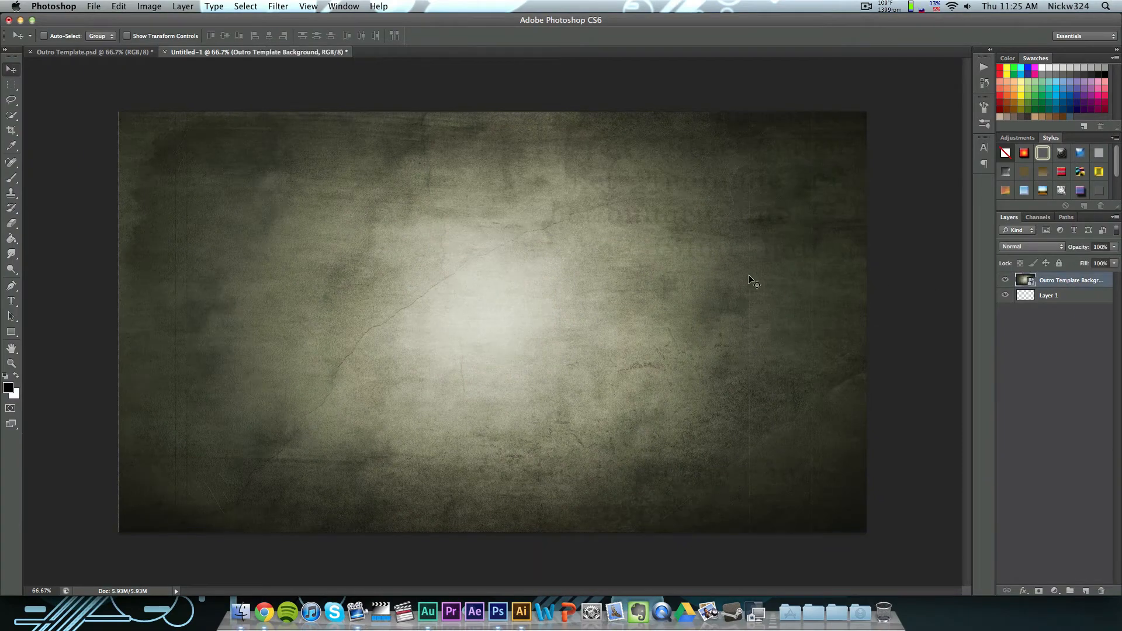
drag(752, 278, 729, 275)
Open Rectangle Cut out shape.png in Photoshop and bring its black shape into the new document as a layer.
mouse_move(1121, 1)
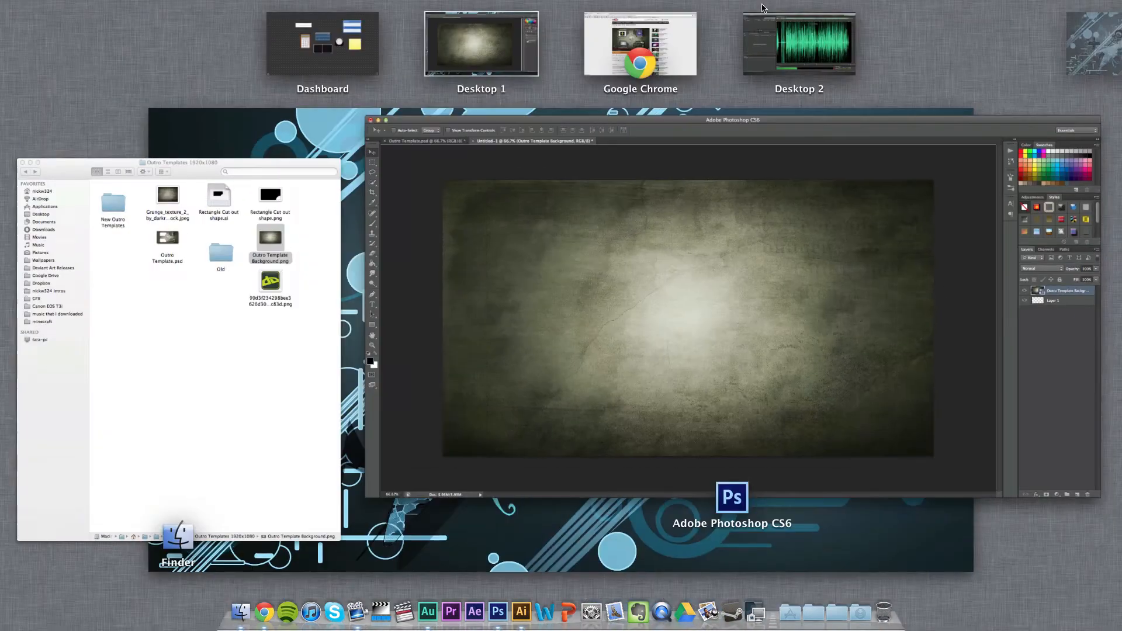
click(144, 200)
drag(377, 71, 500, 619)
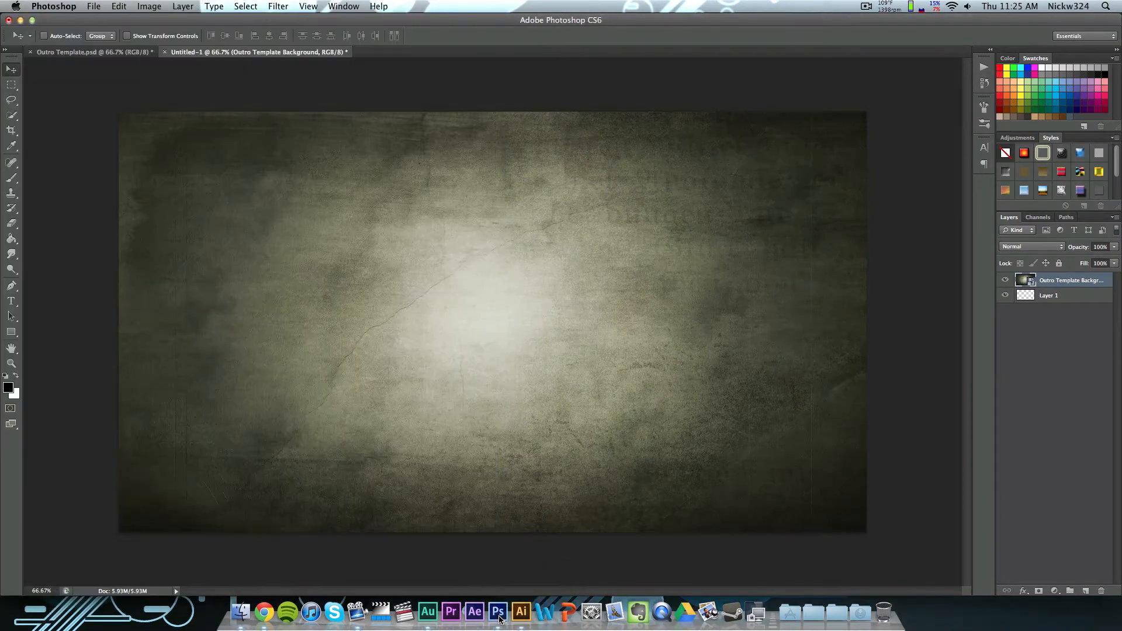
drag(438, 52, 529, 110)
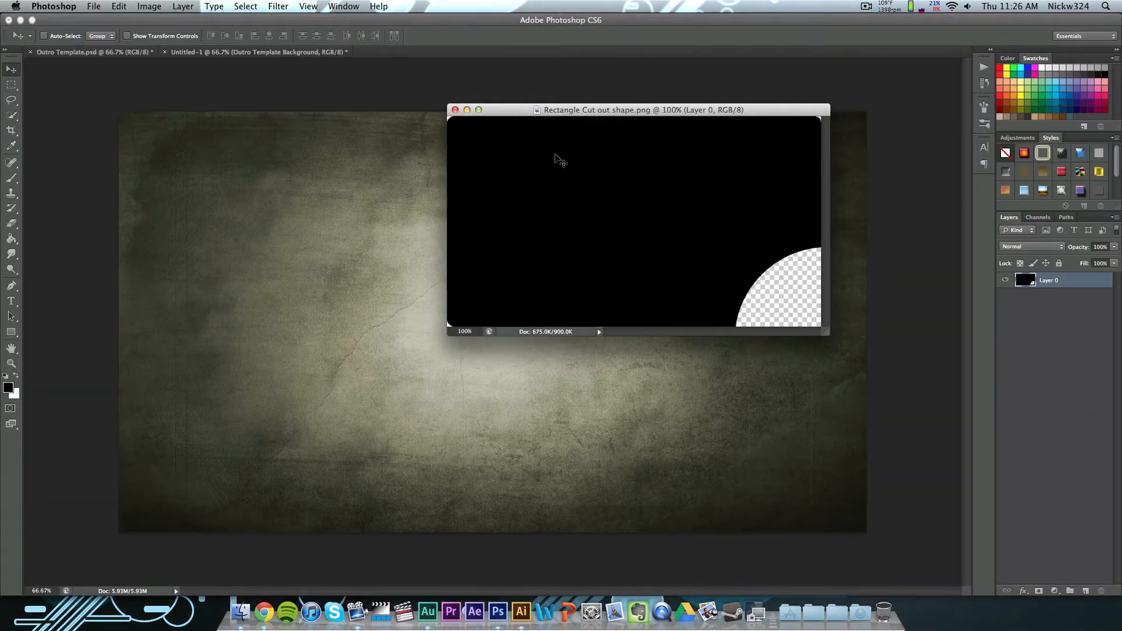
drag(565, 172, 480, 275)
Center the black cut-out shape vertically and horizontally on the whole canvas, and clear the selection.
key(super+a)
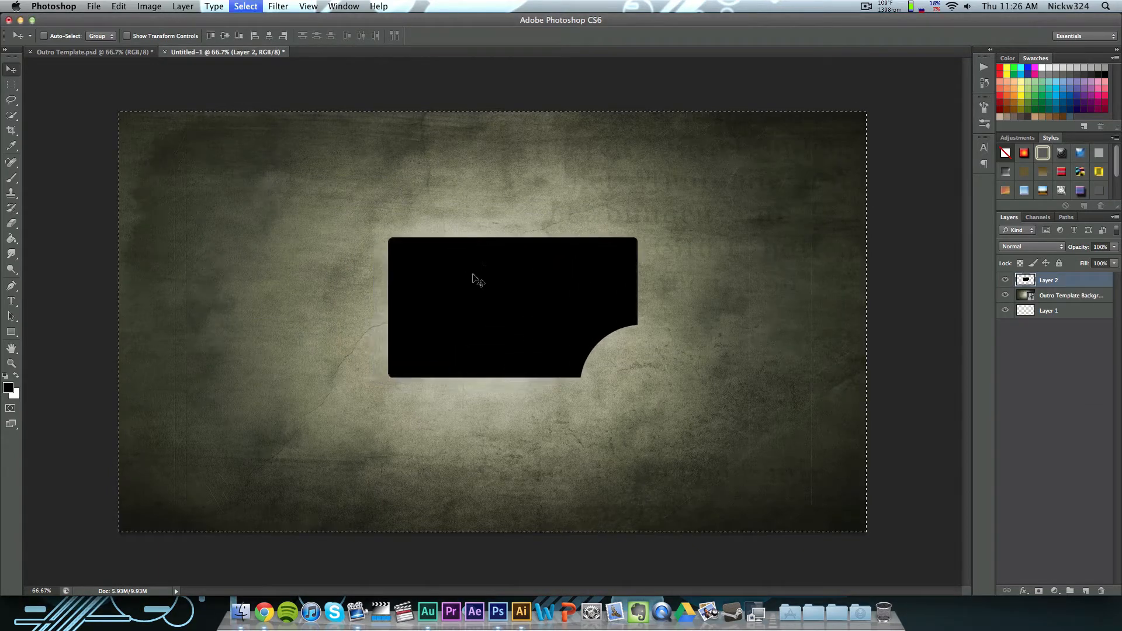
click(228, 37)
click(270, 37)
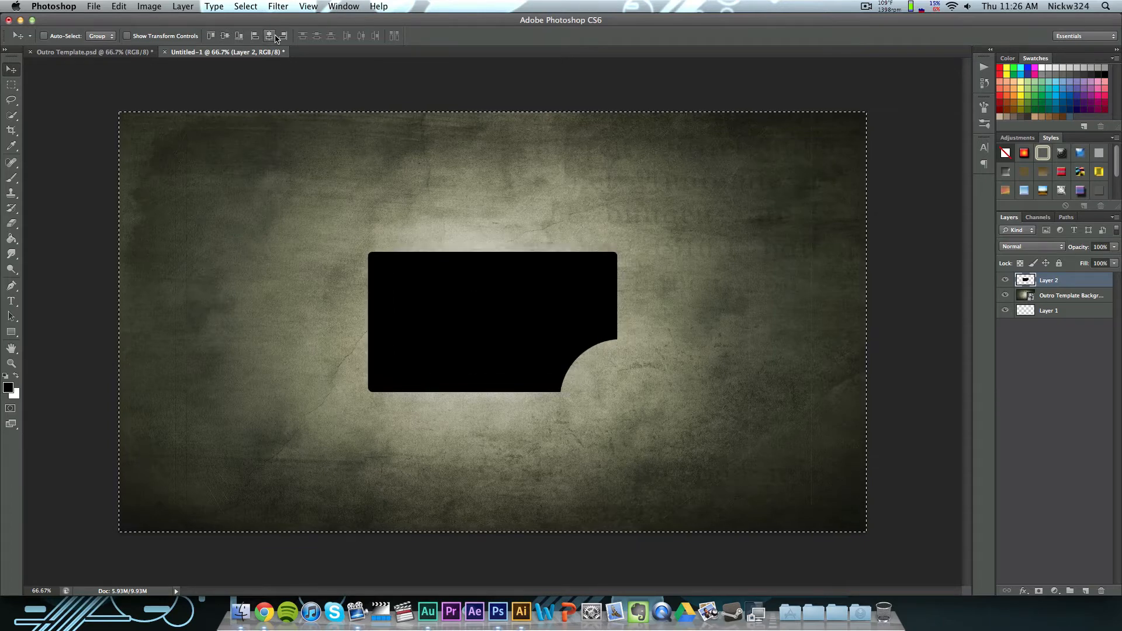
key(super+d)
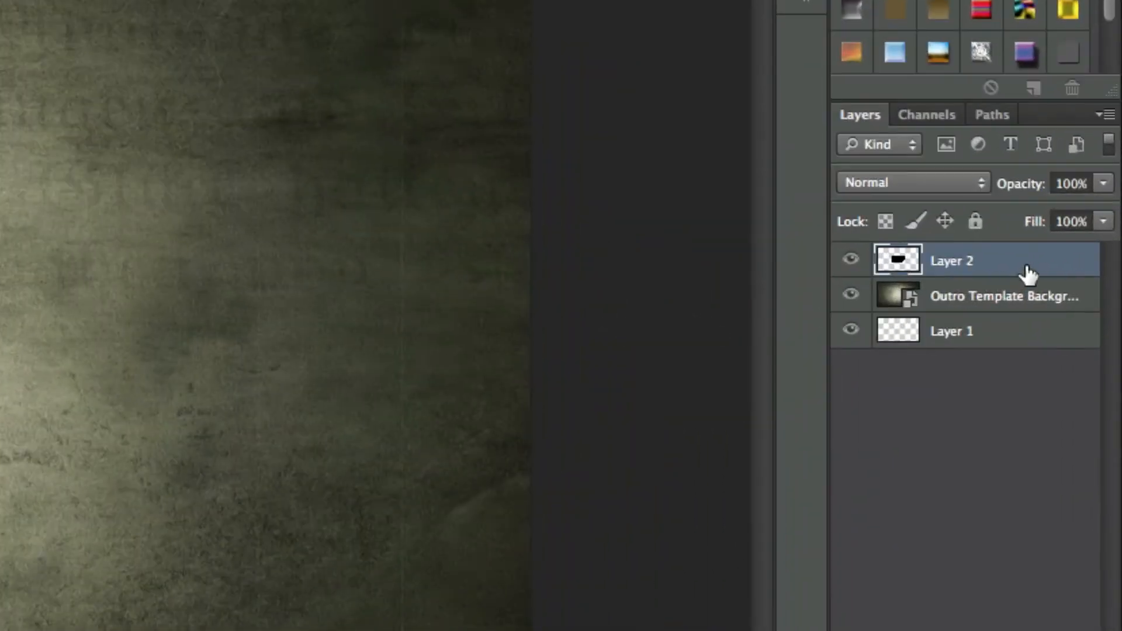
Duplicate Layer 2 as Layer 2 copy within the same document and hide the copy.
right_click(1078, 285)
click(930, 226)
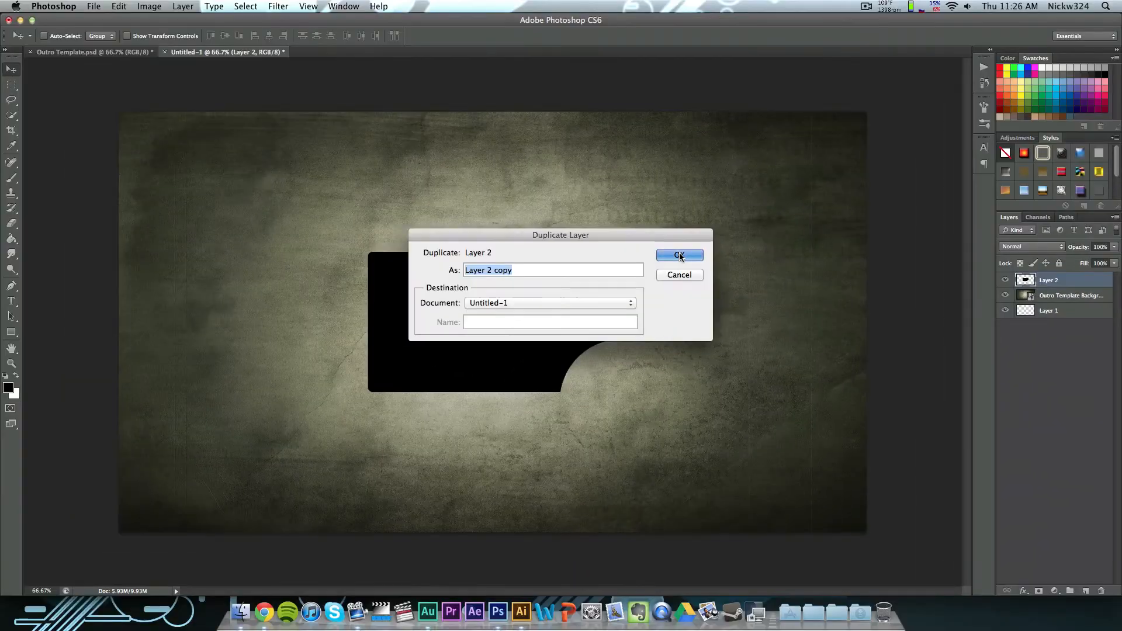
click(99, 203)
click(1004, 280)
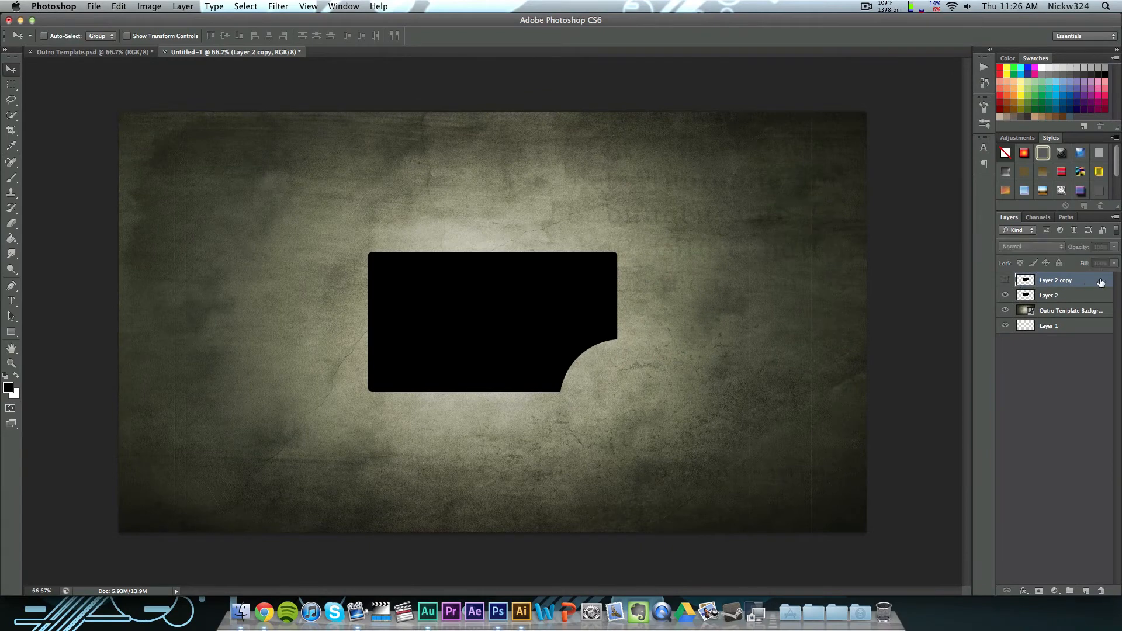
Scale the original black shape on Layer 2 slightly larger with Free Transform.
click(1057, 295)
key(ctrl+t)
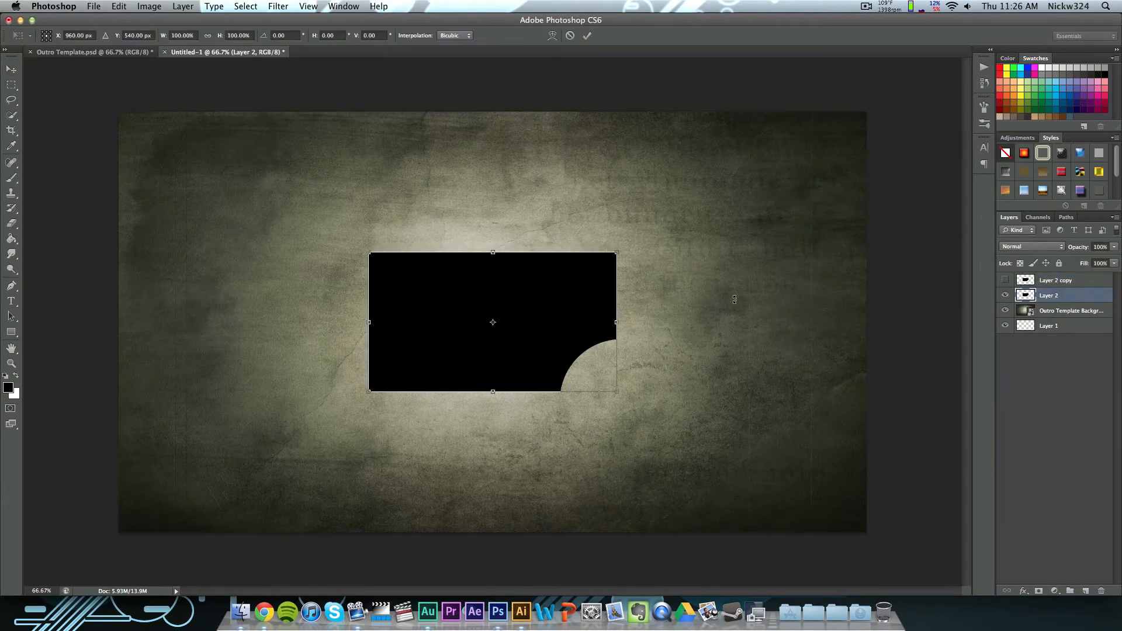
drag(619, 252, 635, 244)
key(Return)
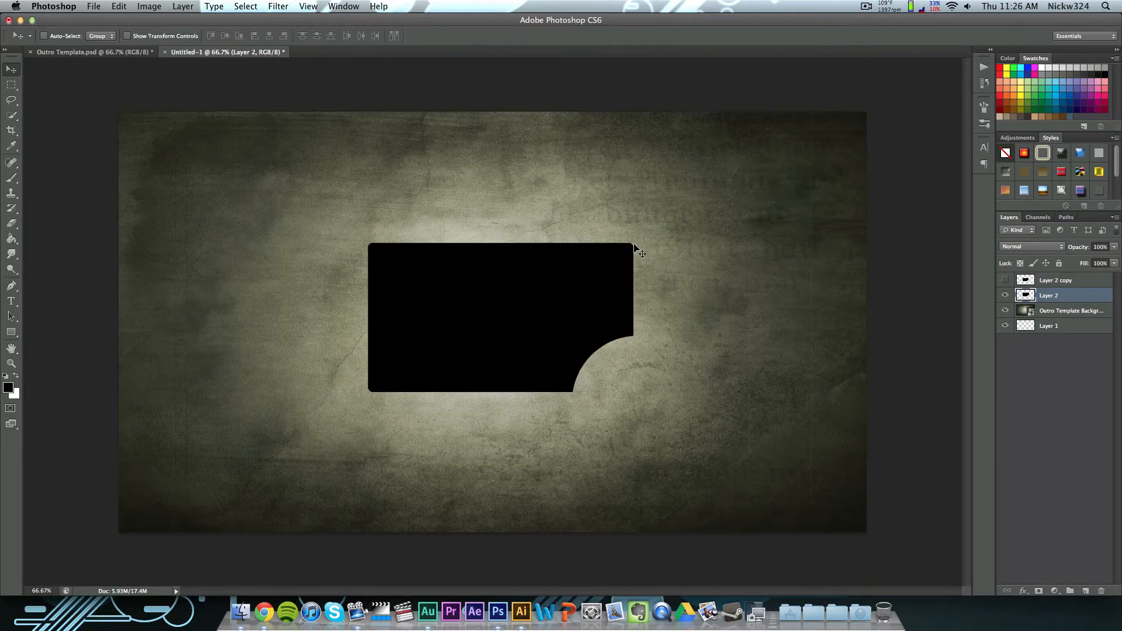
Align the enlarged Layer 2 shape to the canvas center in both directions and deselect.
key(ctrl+a)
click(225, 36)
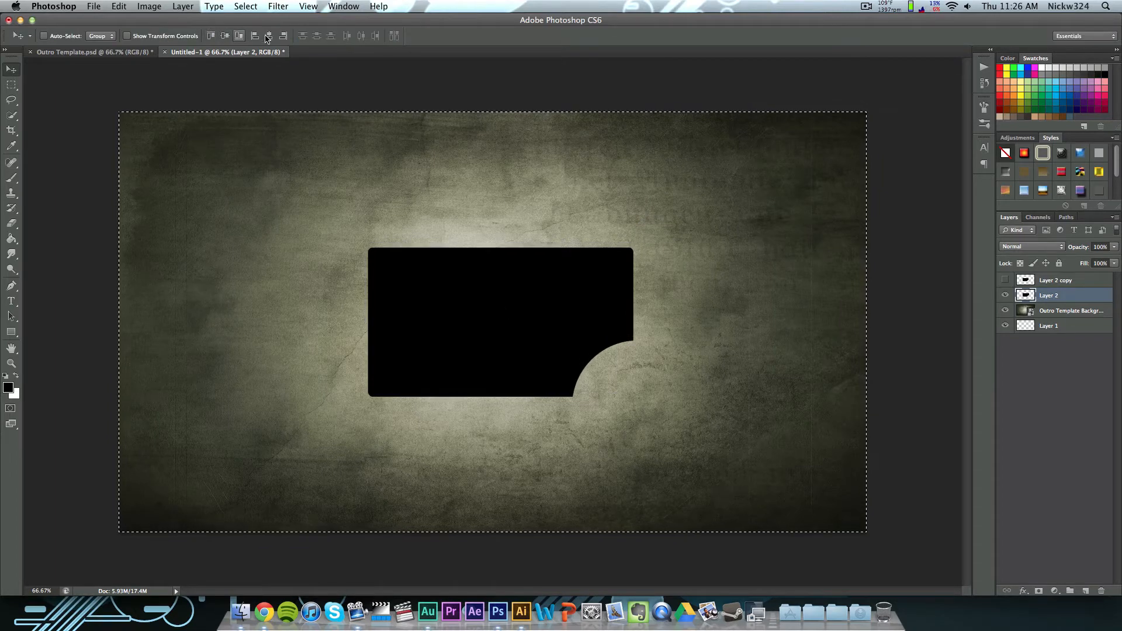
click(269, 36)
key(super+d)
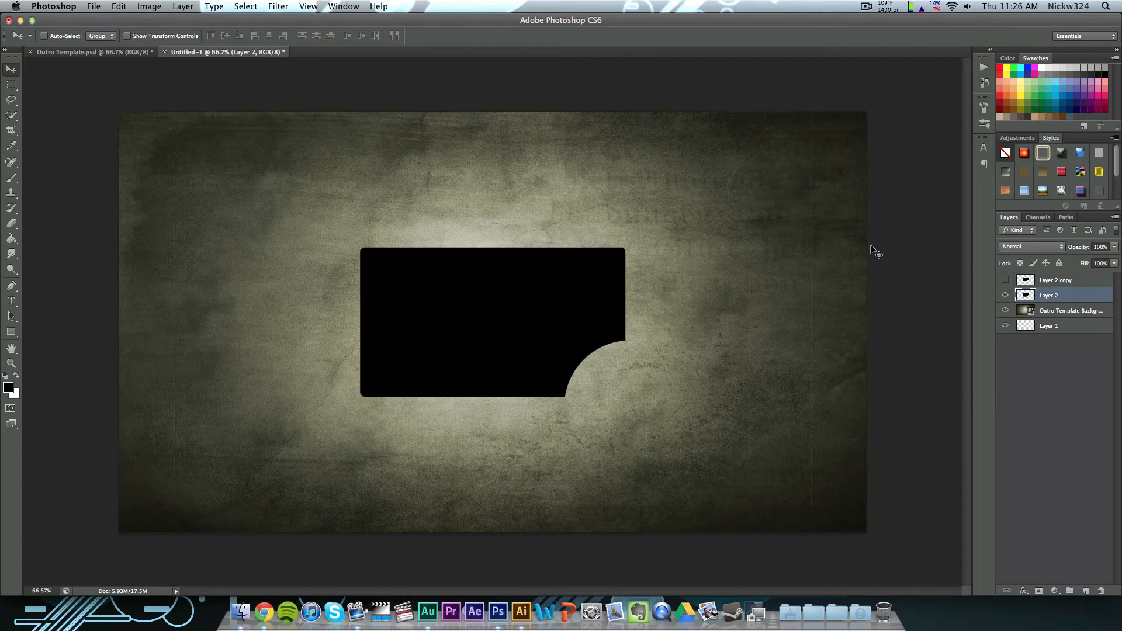
Show Layer 2 copy and give it a red Color Overlay in Normal mode at 100% opacity.
click(1078, 282)
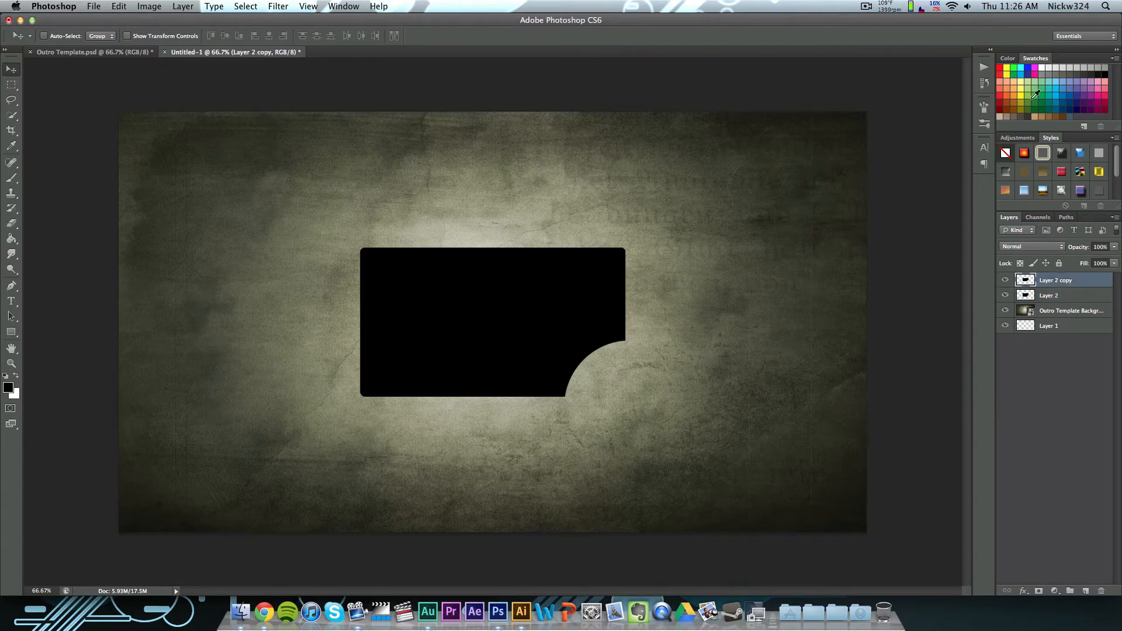
double_click(1097, 283)
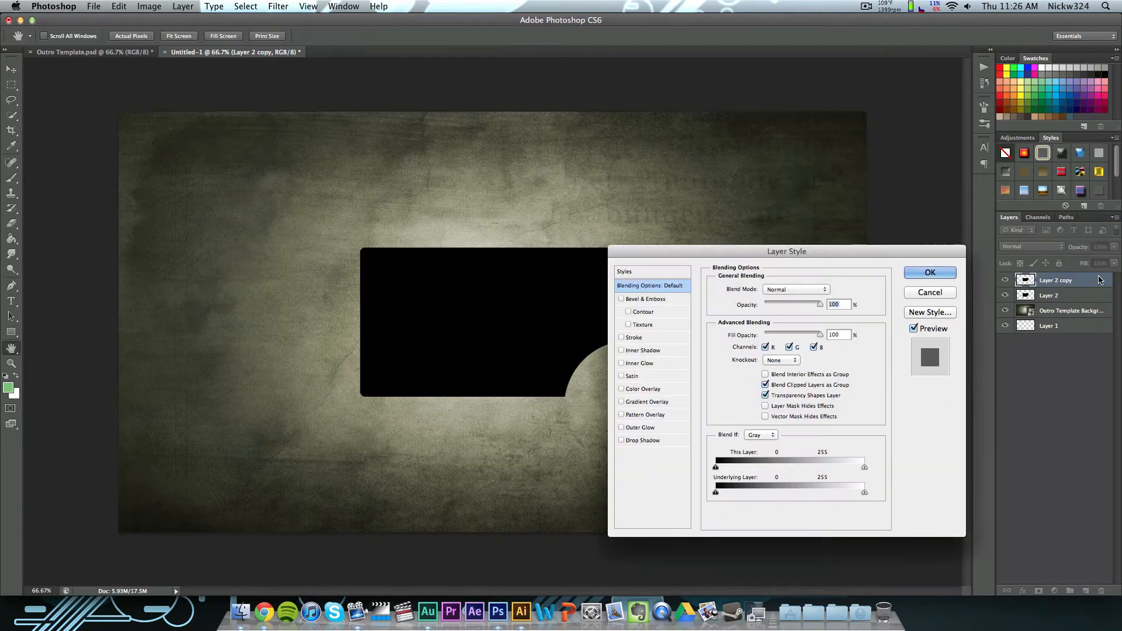
click(636, 388)
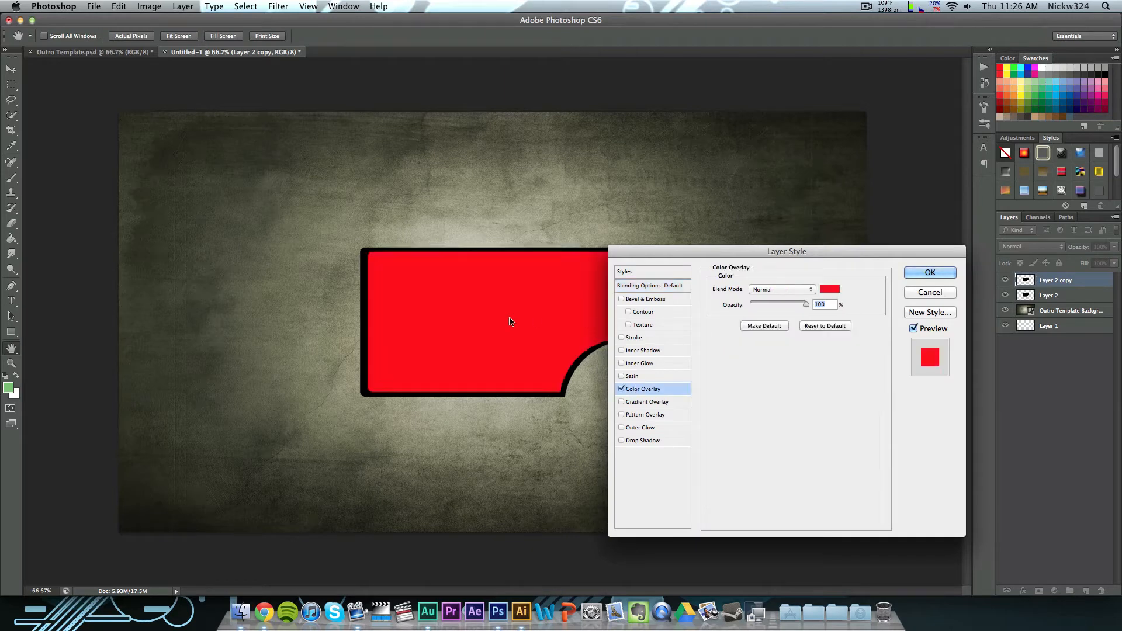
click(935, 275)
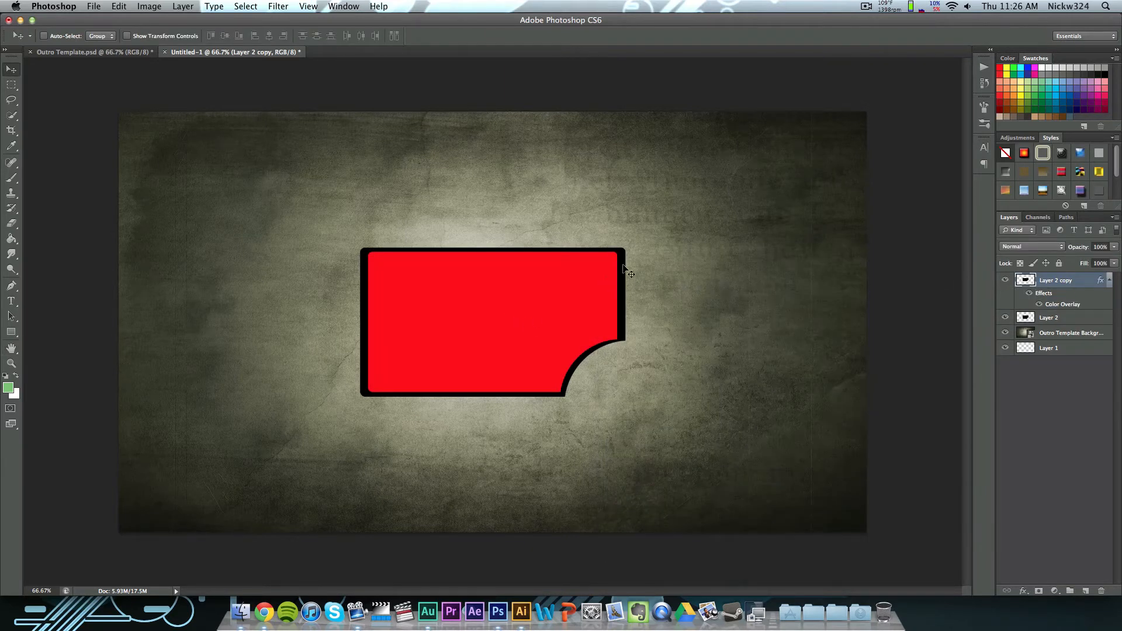
Check the finished Outro Template.psd for reference, and stretch the red shape to about 101% width in the new document.
click(94, 52)
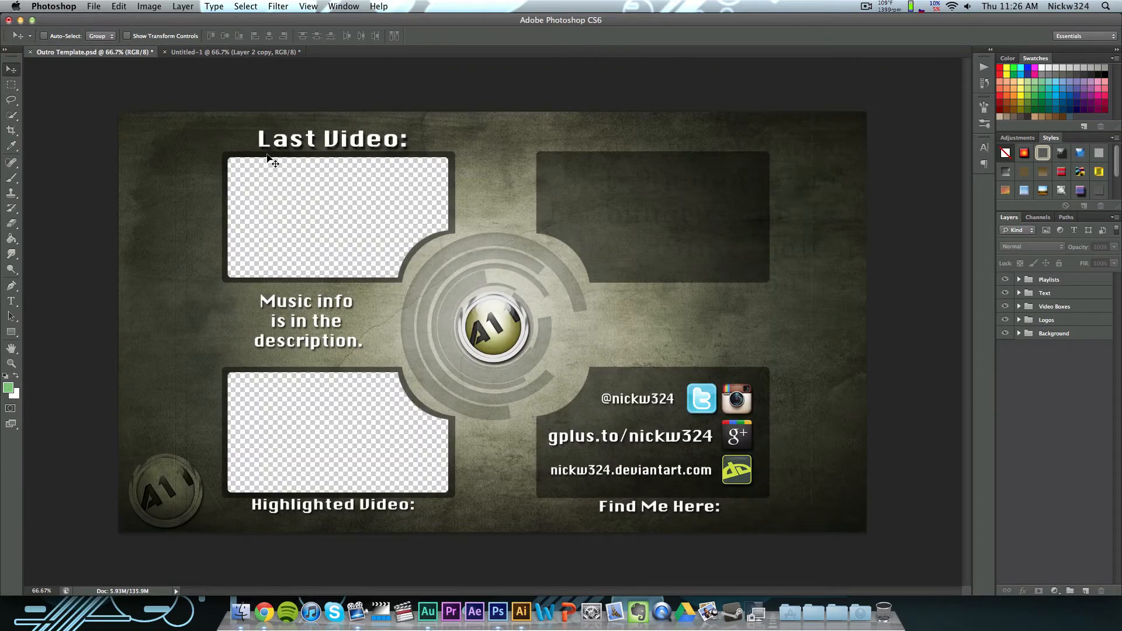
click(210, 52)
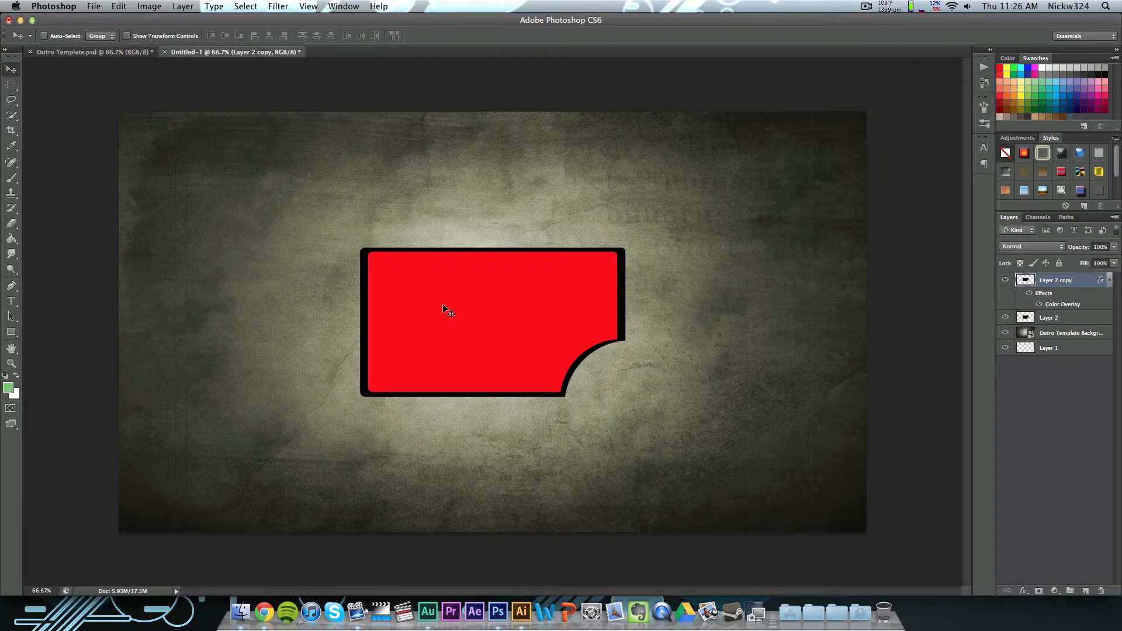
key(super+r)
key(super+r)
key(super+t)
drag(364, 322, 364, 322)
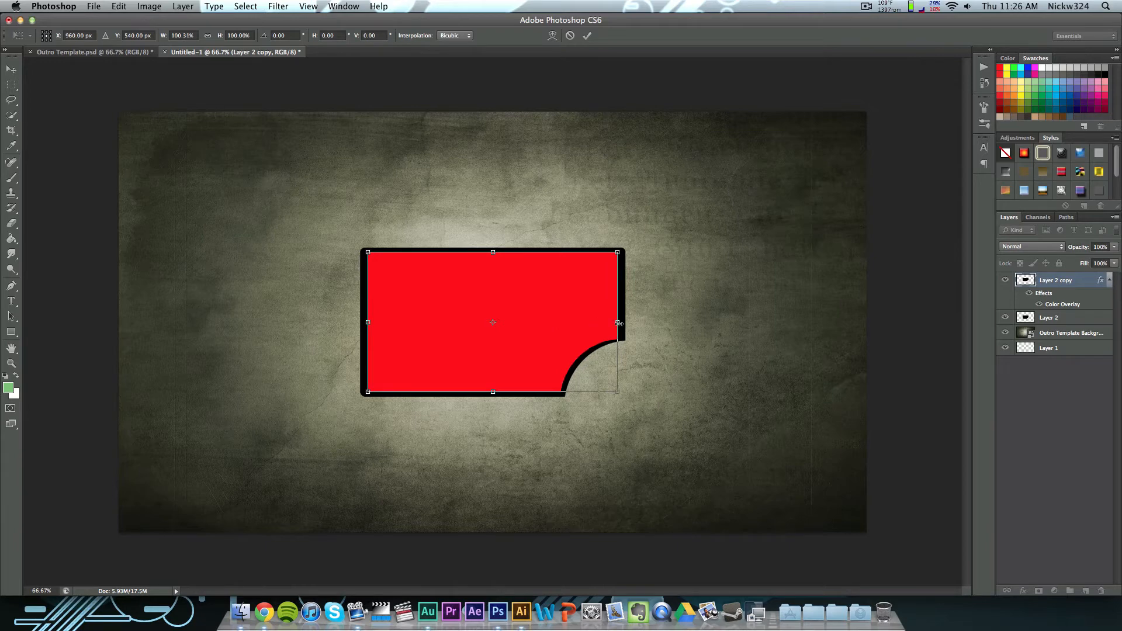
drag(618, 323, 620, 323)
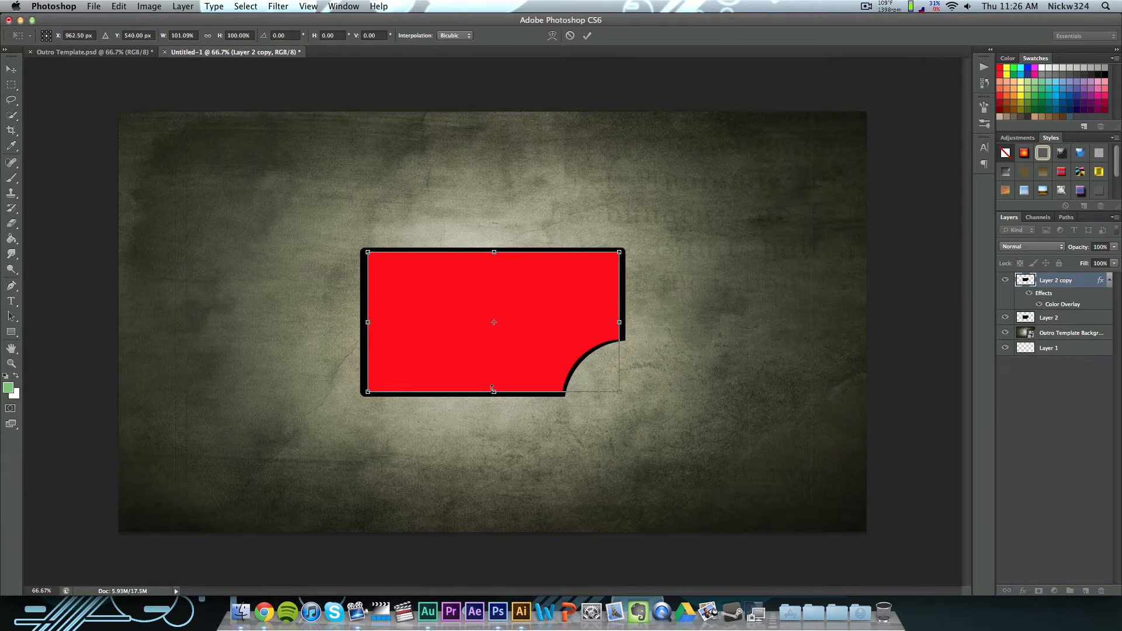
Warp the red shape around its curved cut-out corner to even out the black border, and apply the transform.
right_click(502, 356)
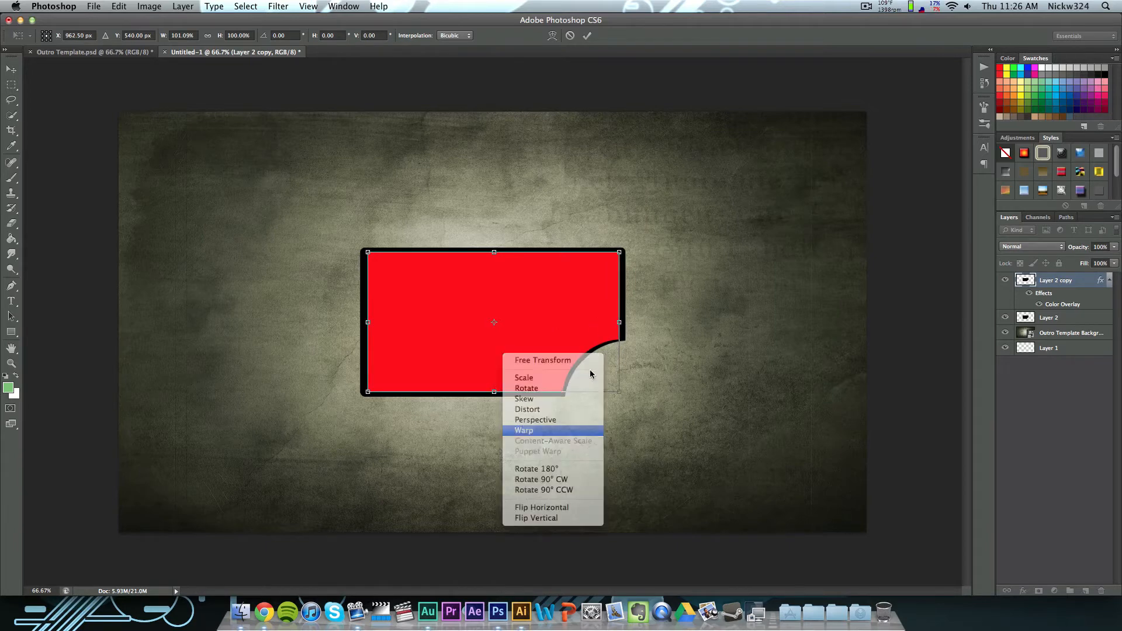
click(544, 435)
drag(619, 344, 618, 342)
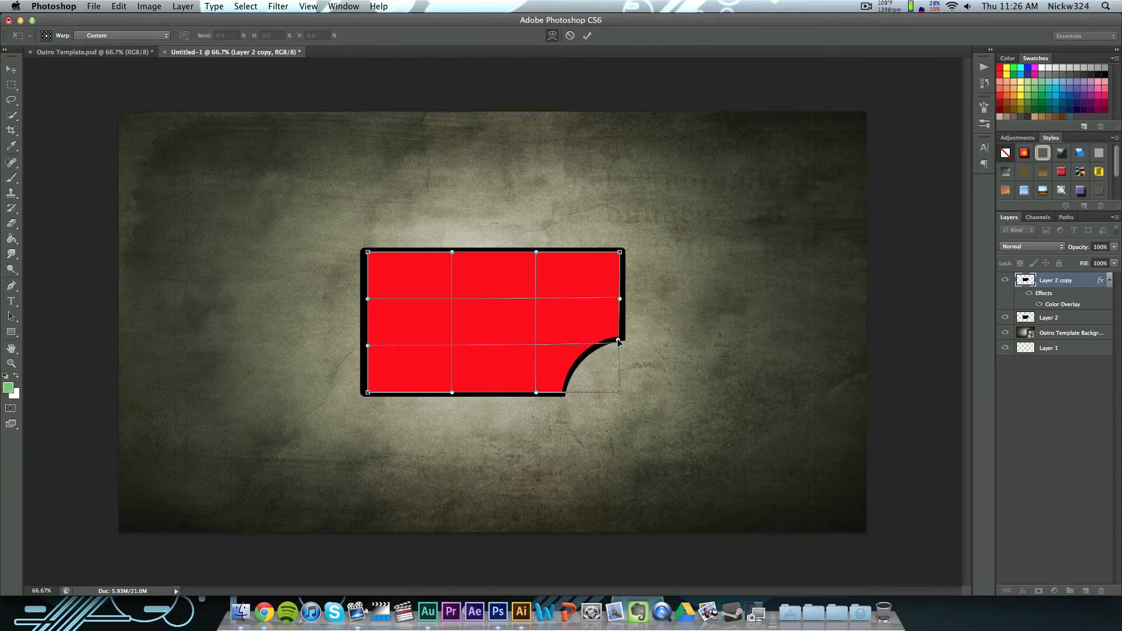
drag(536, 392, 531, 392)
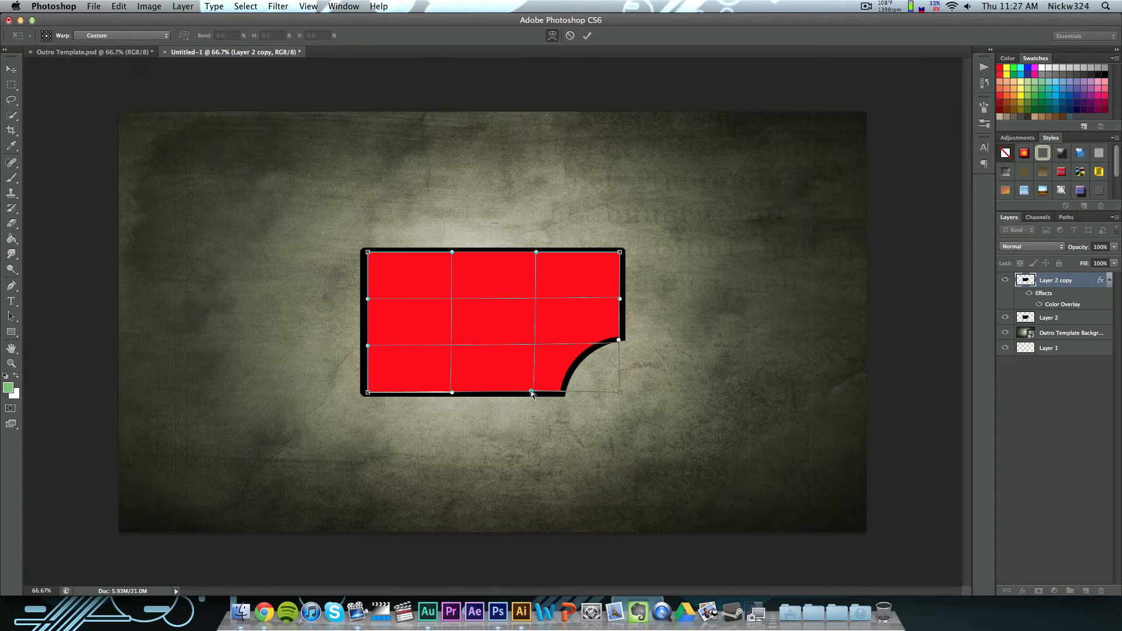
key(Return)
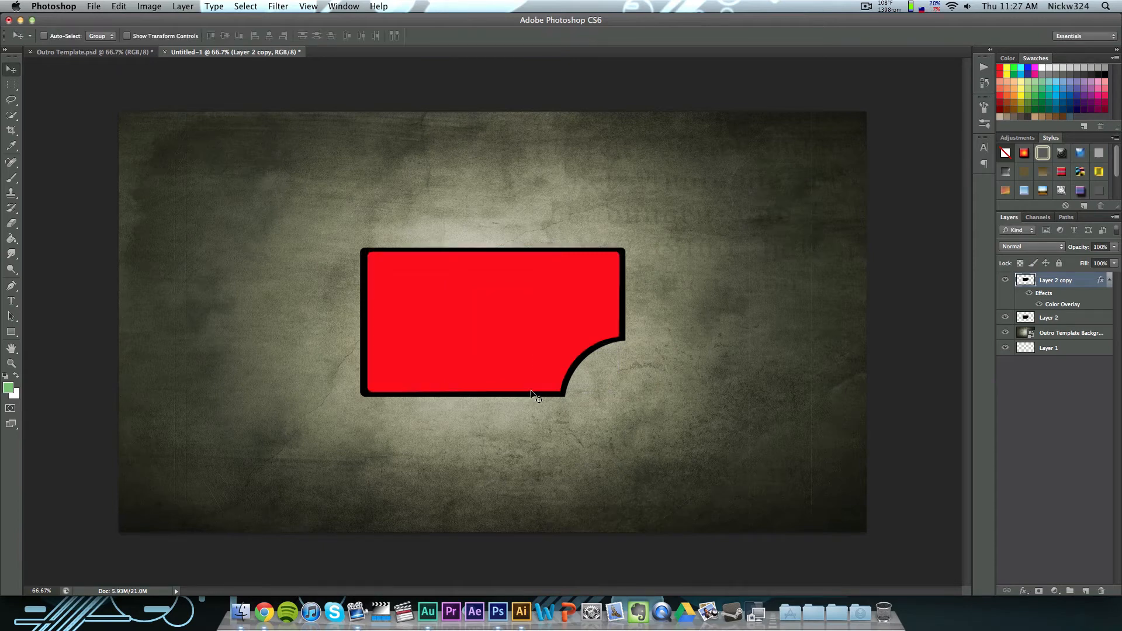
Lower the red shape's top edge slightly with Free Transform to even out the black border, and apply the transform.
key(ctrl+t)
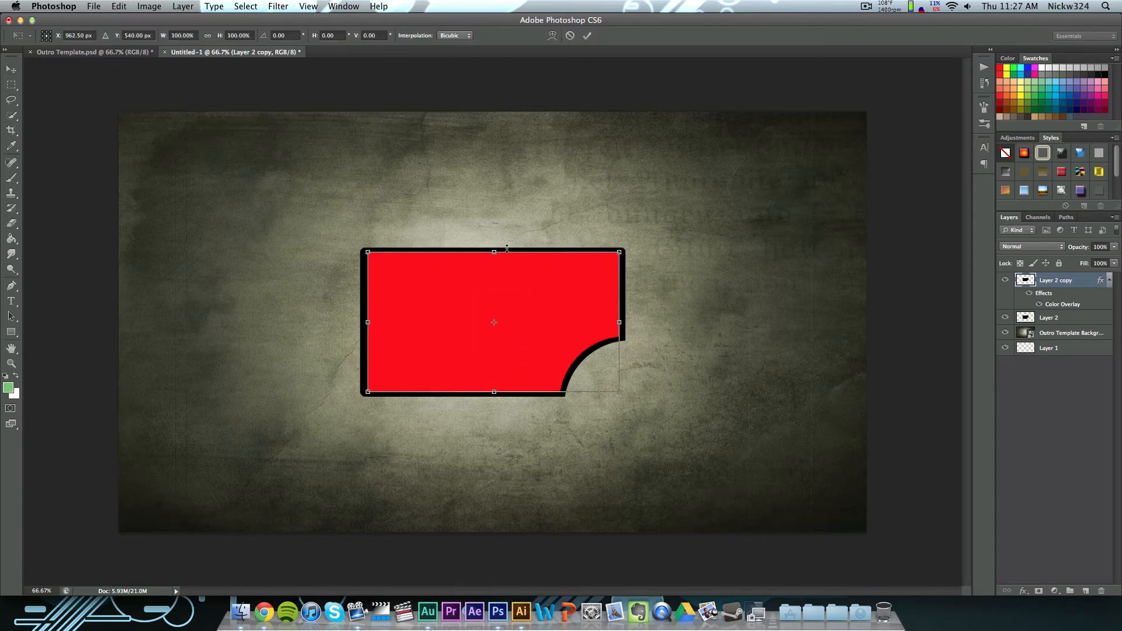
drag(495, 255, 495, 255)
key(Return)
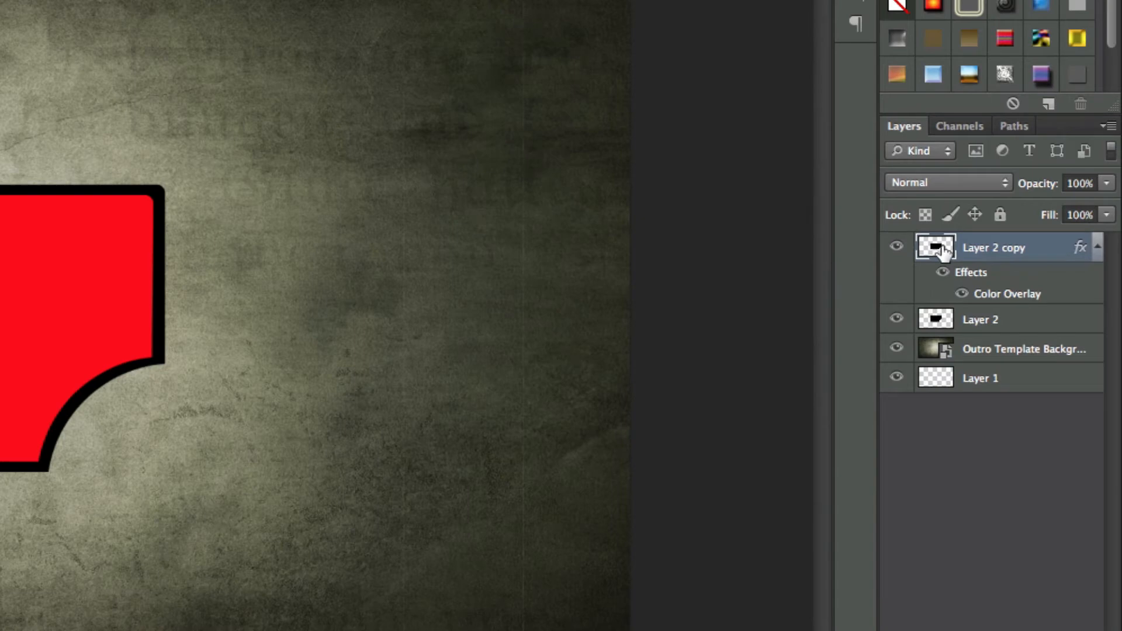
Load Layer 2 copy's outline as a selection, hide that layer, and delete the selected area from Layer 2.
key(super)
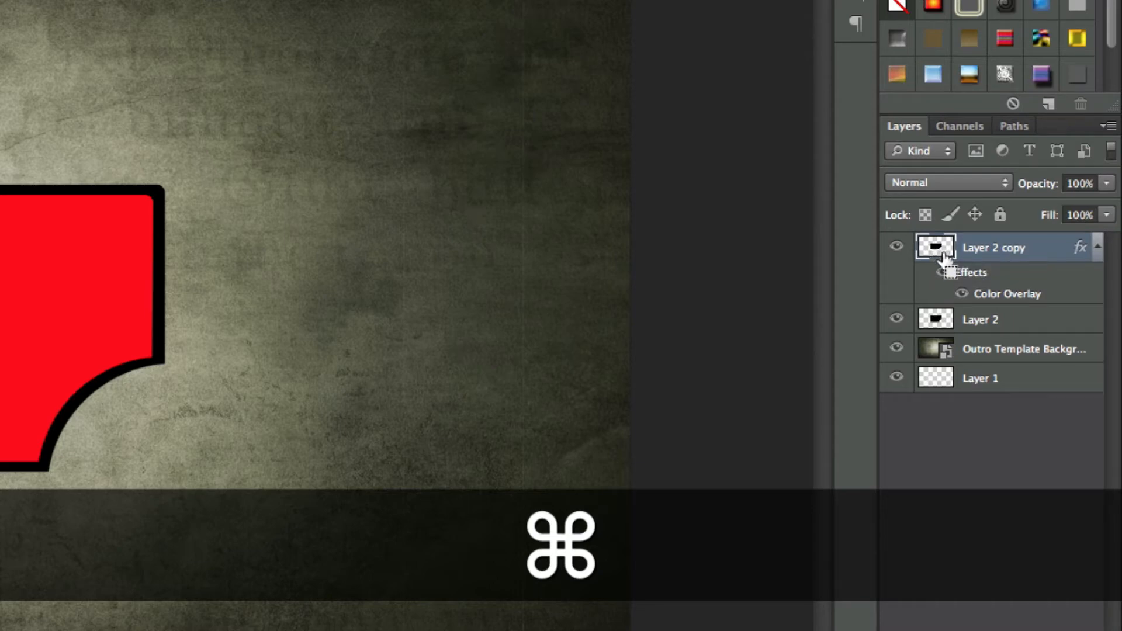
super+click(937, 250)
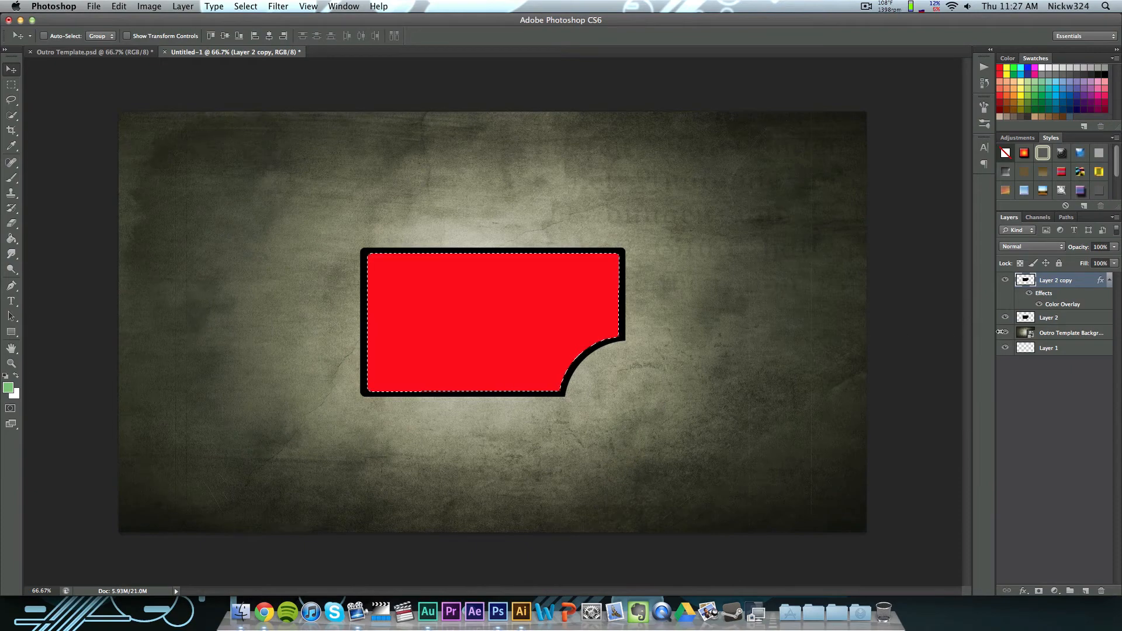
click(1056, 320)
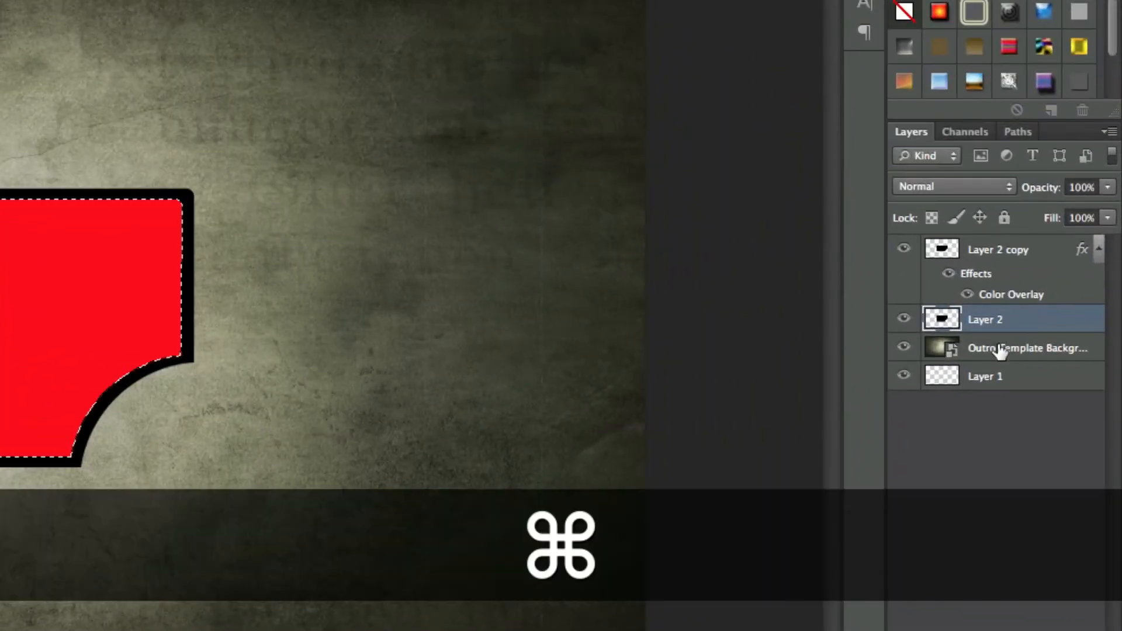
super+click(1025, 342)
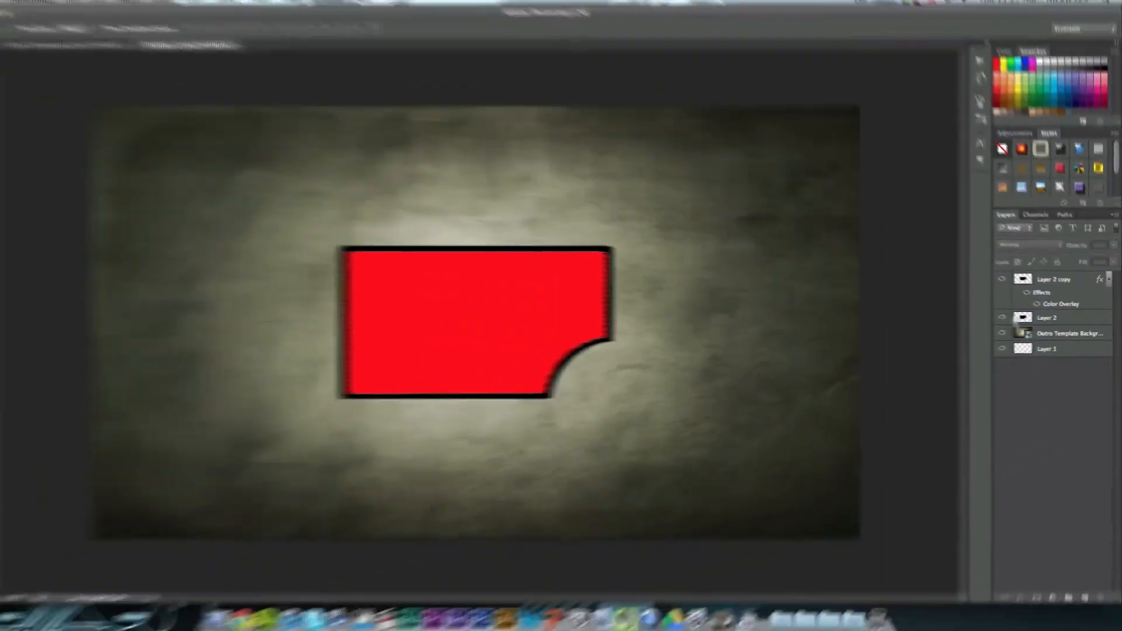
click(1002, 279)
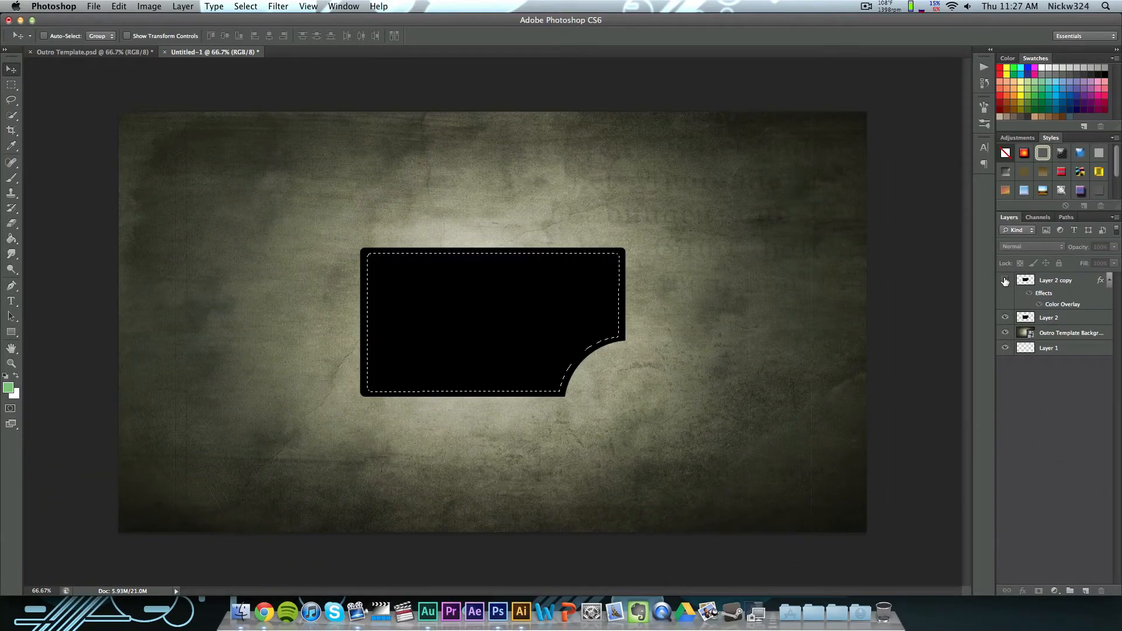
click(1006, 318)
click(1006, 317)
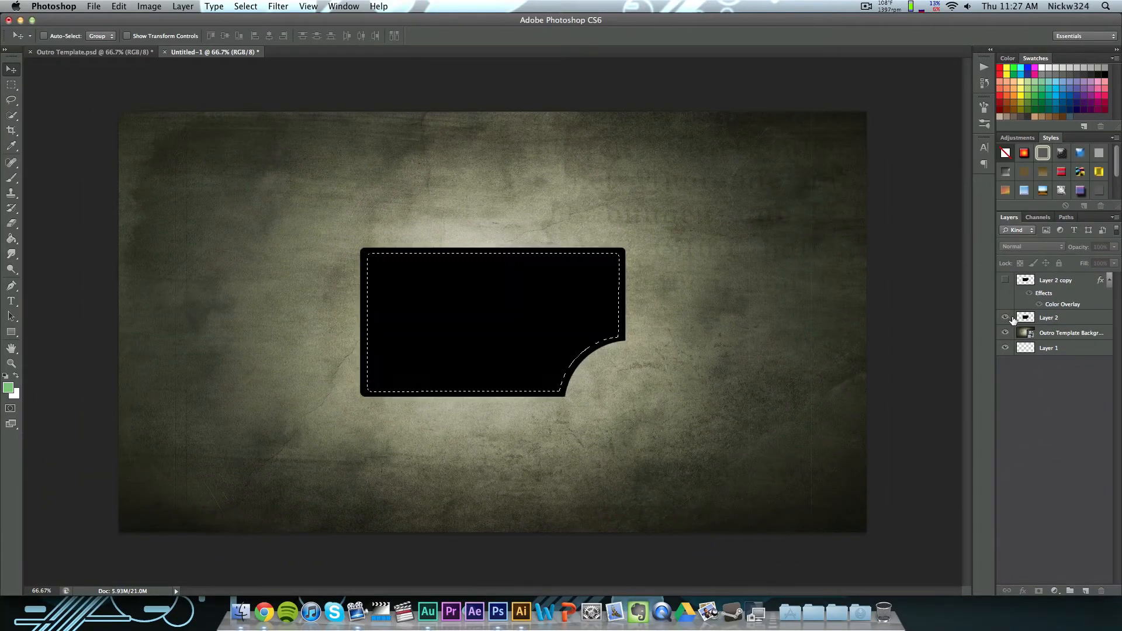
click(1047, 319)
key(Delete)
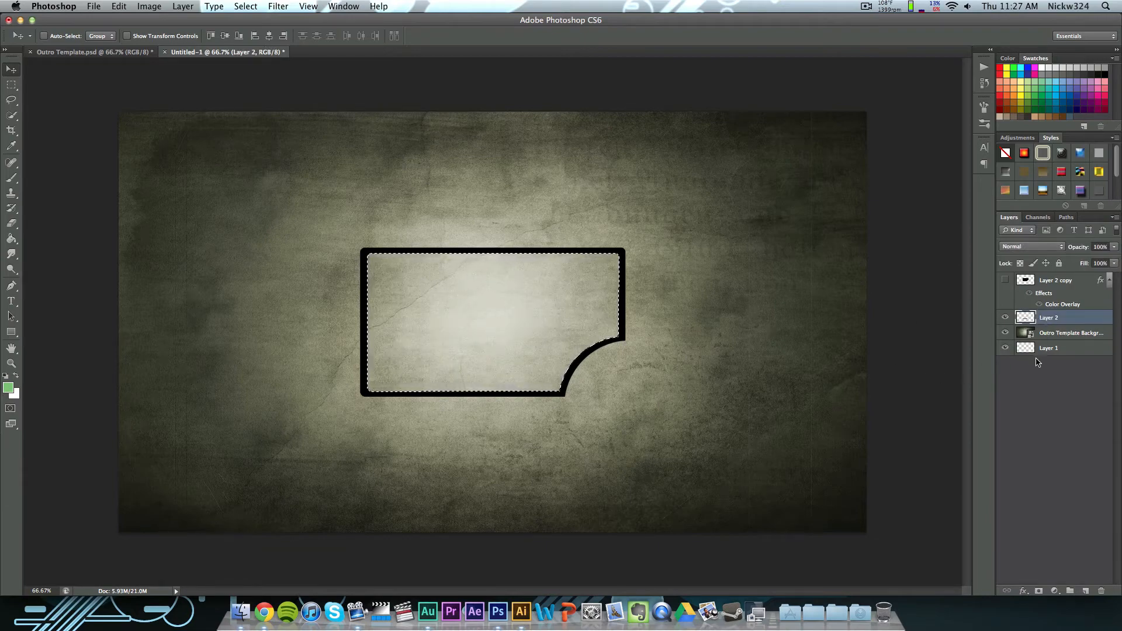
Try to delete the selected area from the Outro Template Background smart object layer.
click(1052, 333)
key(Delete)
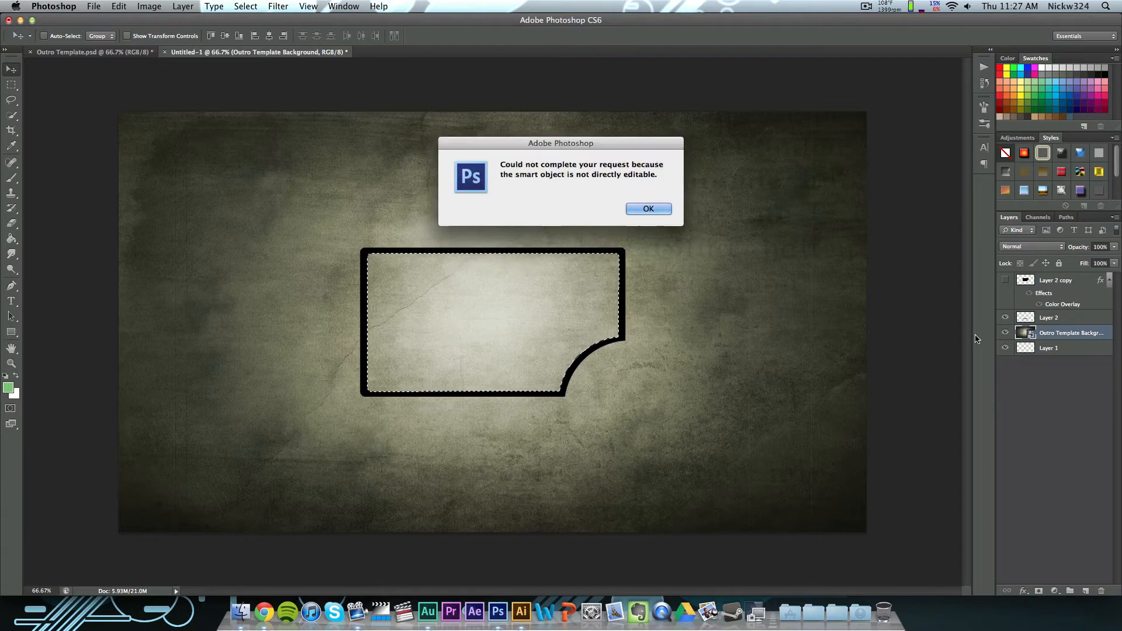
click(648, 208)
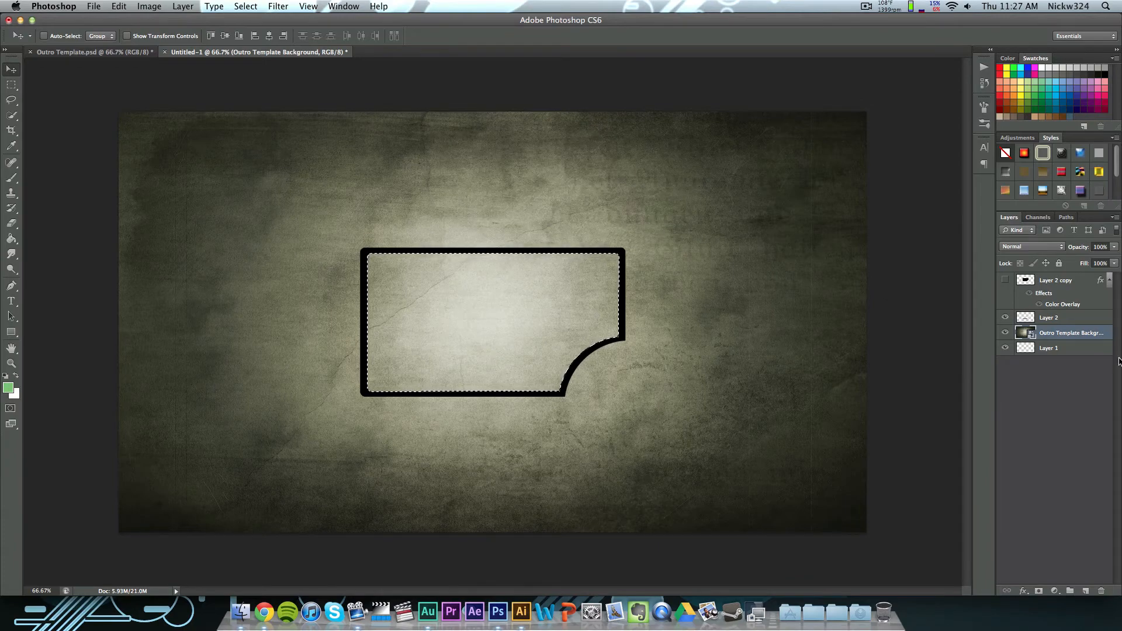
Open Outro Template Background.png from the Outro Templates 1920x1080 folder and bring its image into Untitled-1 as a regular layer below Layer 2.
key(ctrl+Up)
click(122, 287)
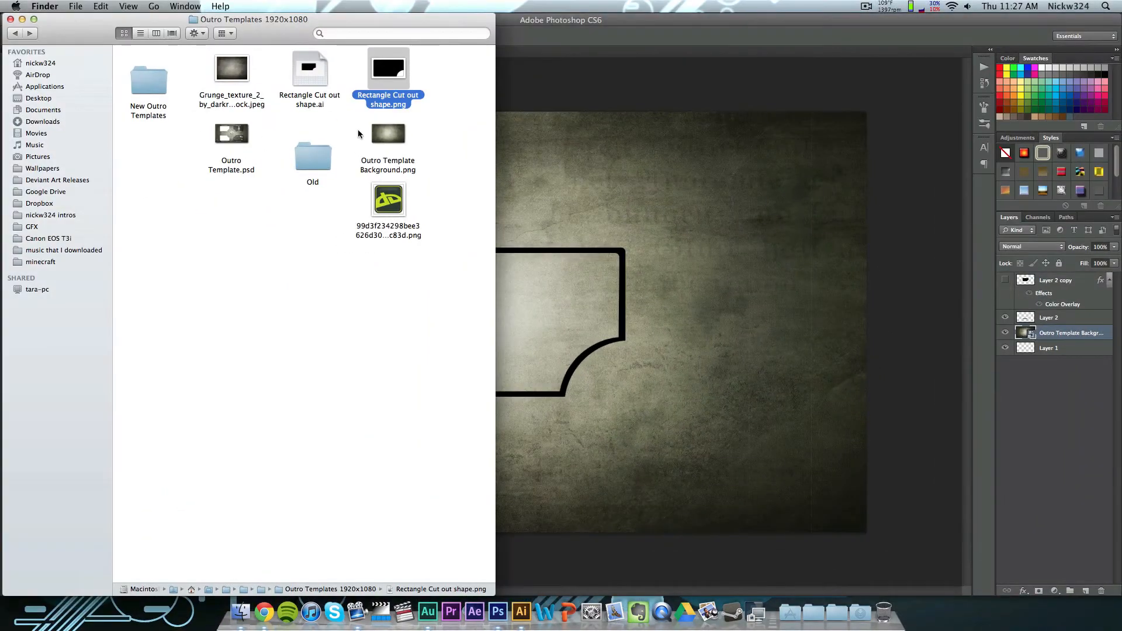
drag(388, 137, 496, 608)
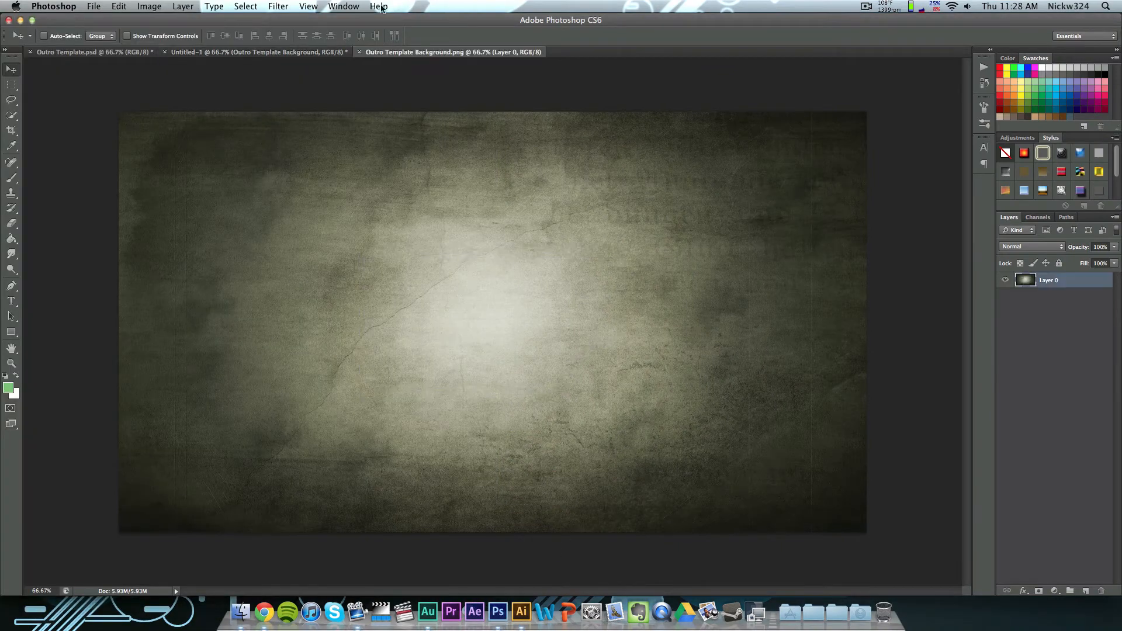
drag(421, 52, 314, 191)
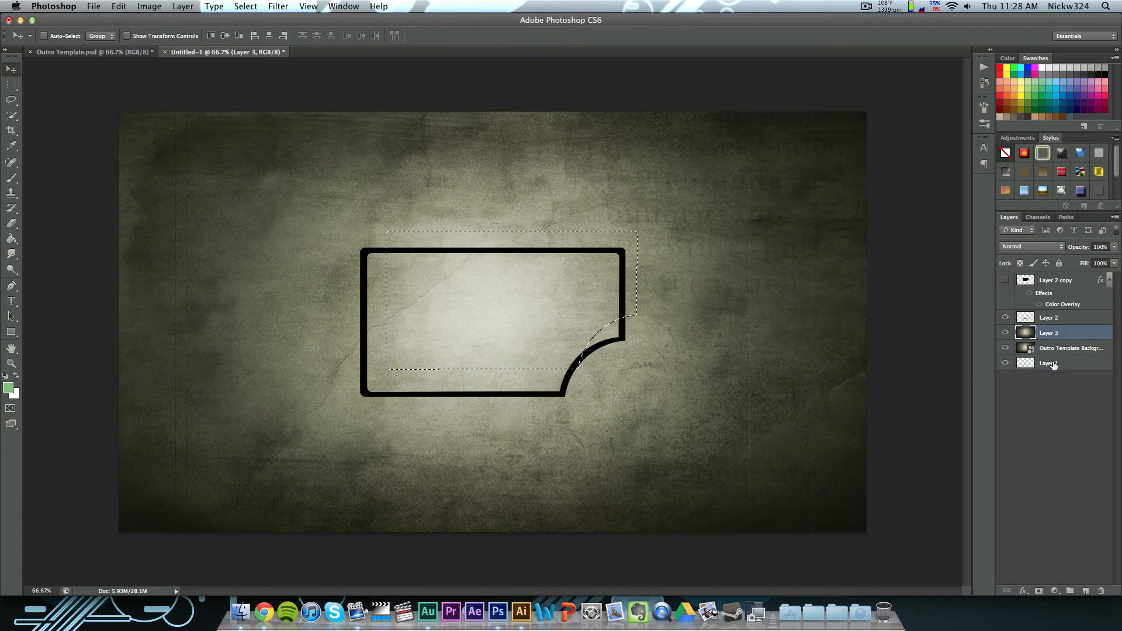
Delete the Outro Template Background smart object layer and shift Layer 3 to cover the whole canvas.
right_click(1064, 347)
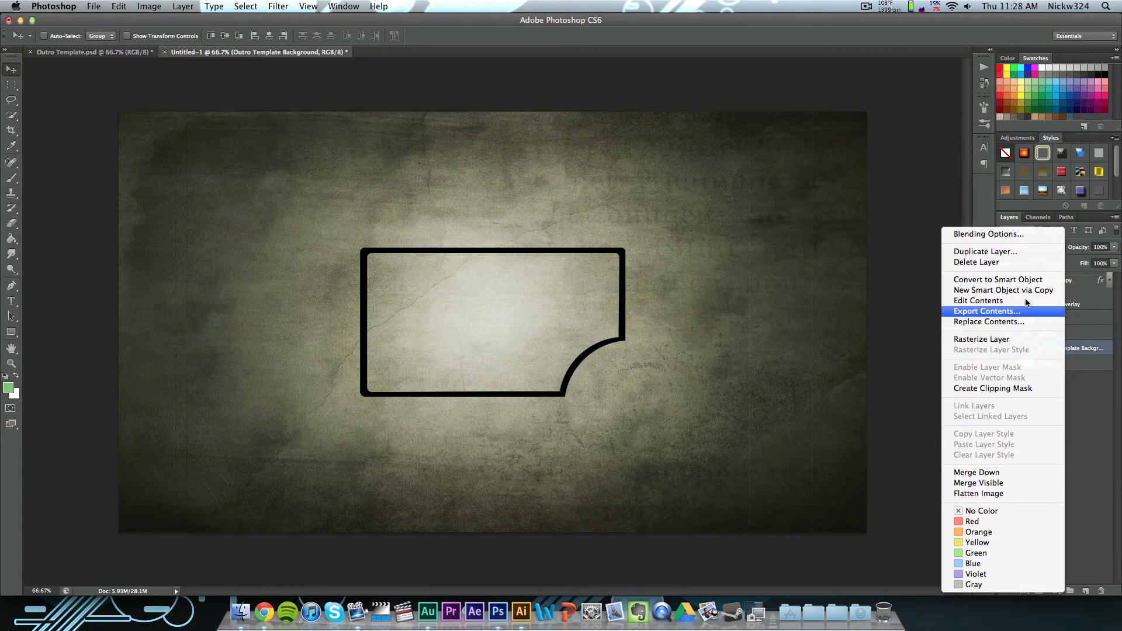
click(988, 262)
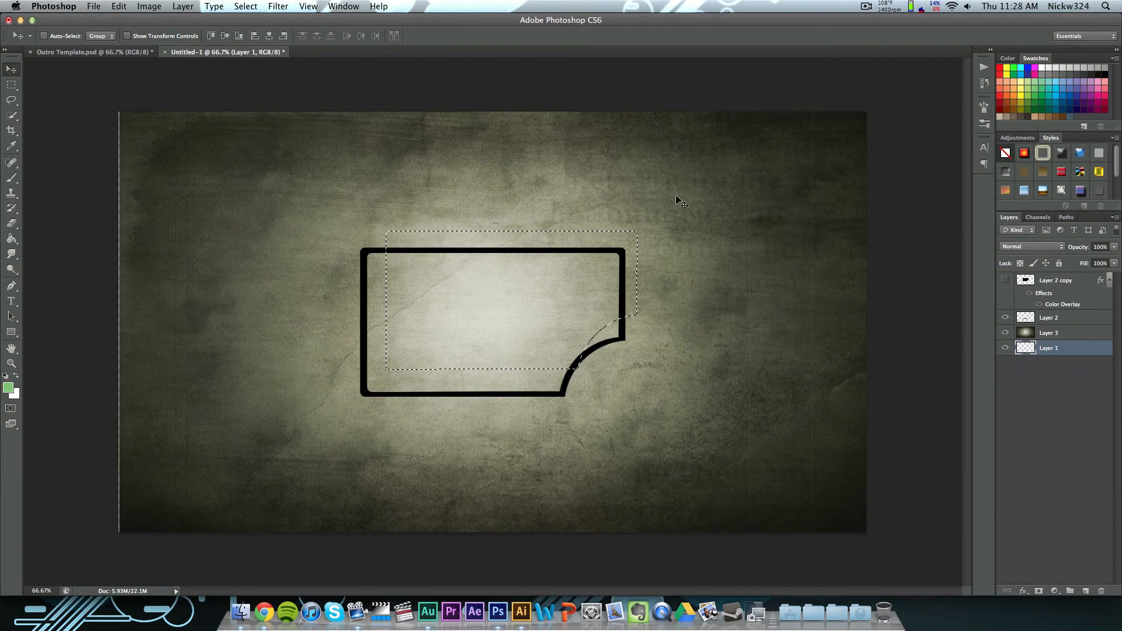
click(1032, 332)
drag(821, 297, 830, 287)
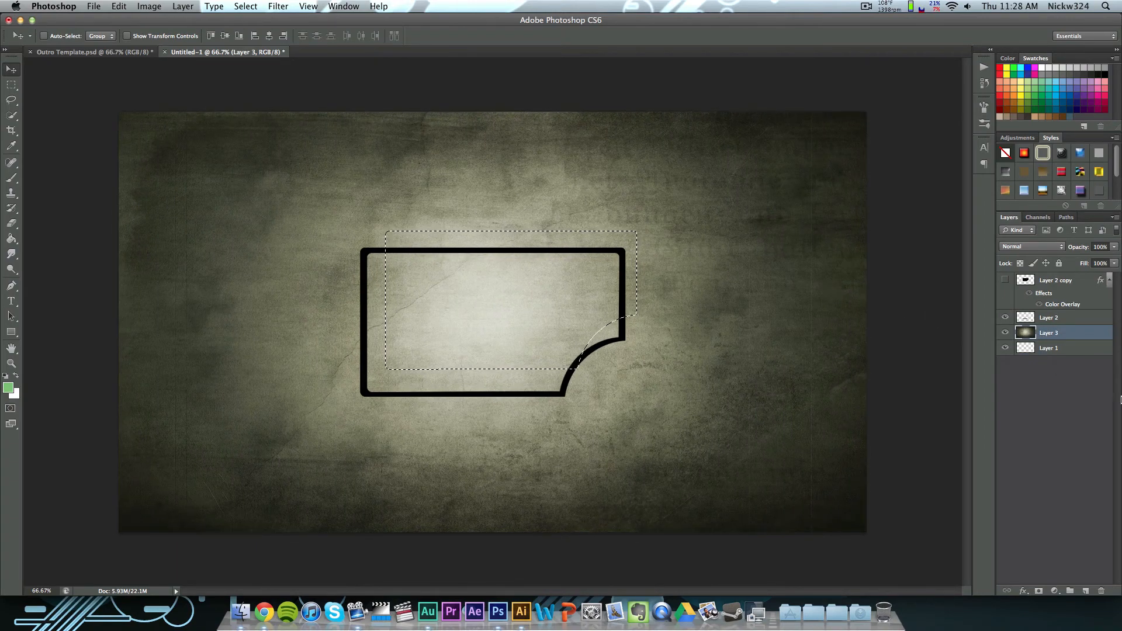
click(1083, 390)
Reload Layer 2 copy's outline as a selection, delete that area from Layer 3, hide Layer 2 copy and deselect.
click(1005, 280)
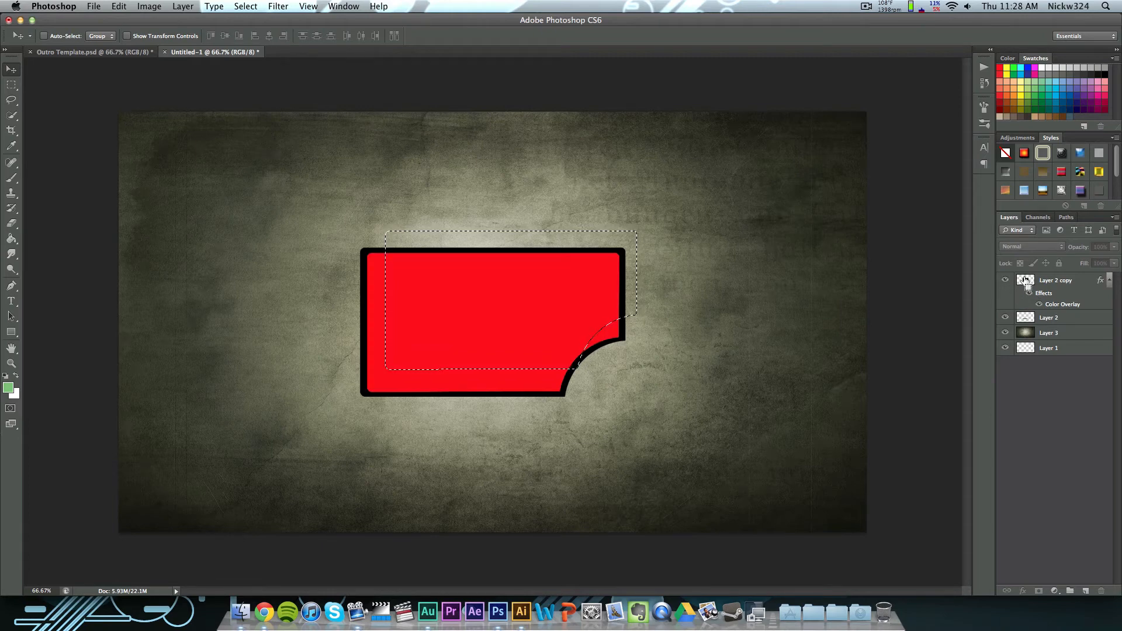
click(1066, 335)
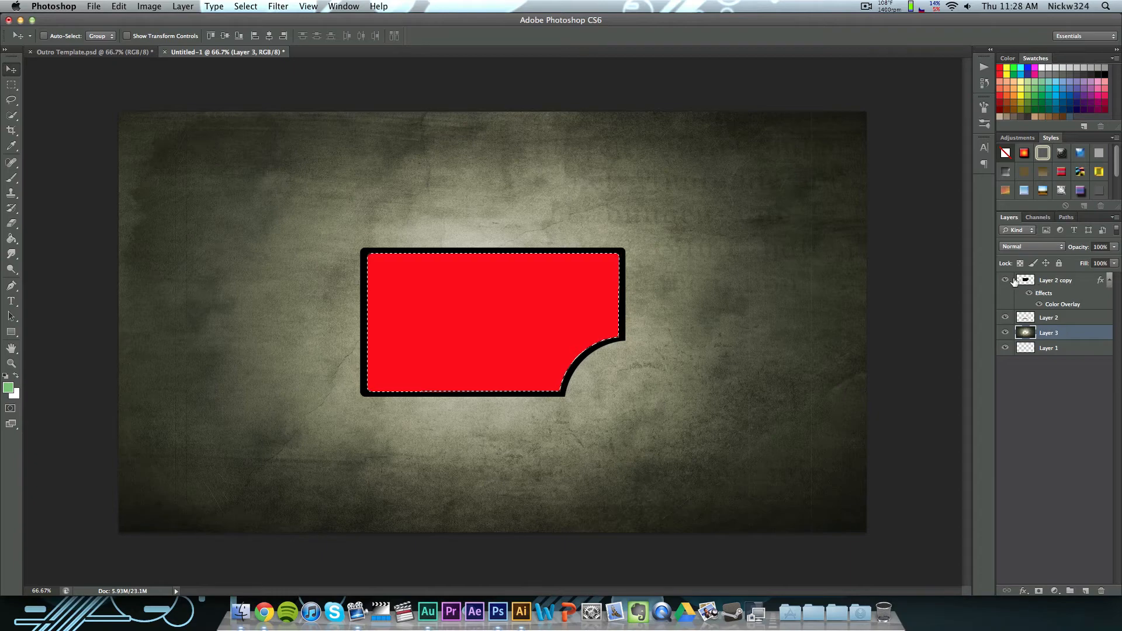
click(1005, 280)
click(1044, 437)
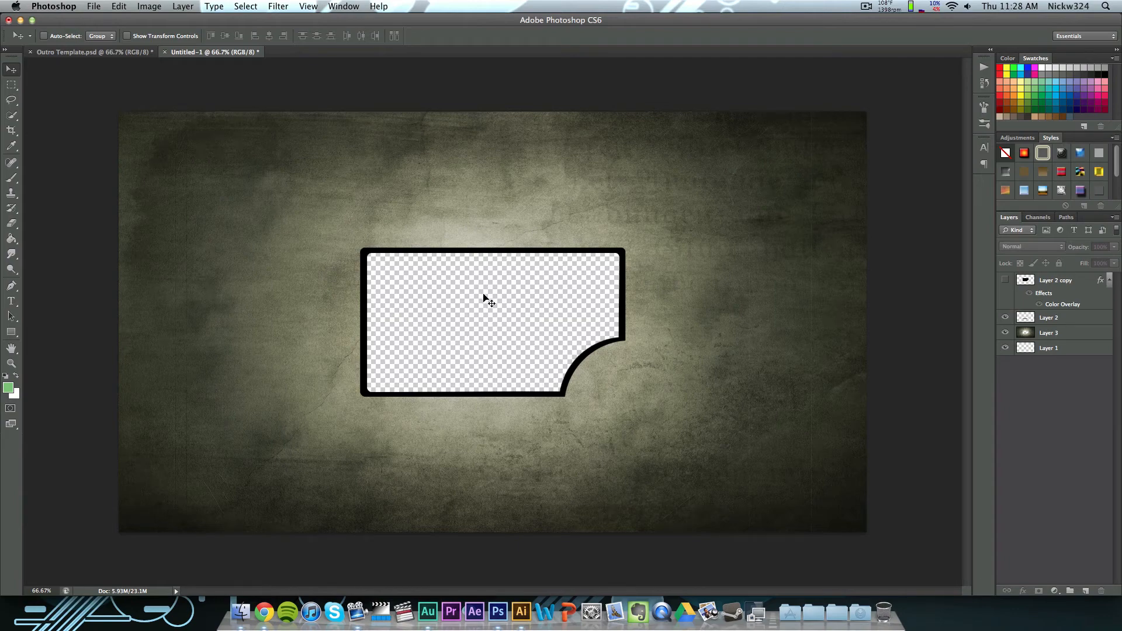
Toggle the Layer 2 border off and on to inspect the cut-out, and compare it with the finished Outro Template.psd.
click(1006, 318)
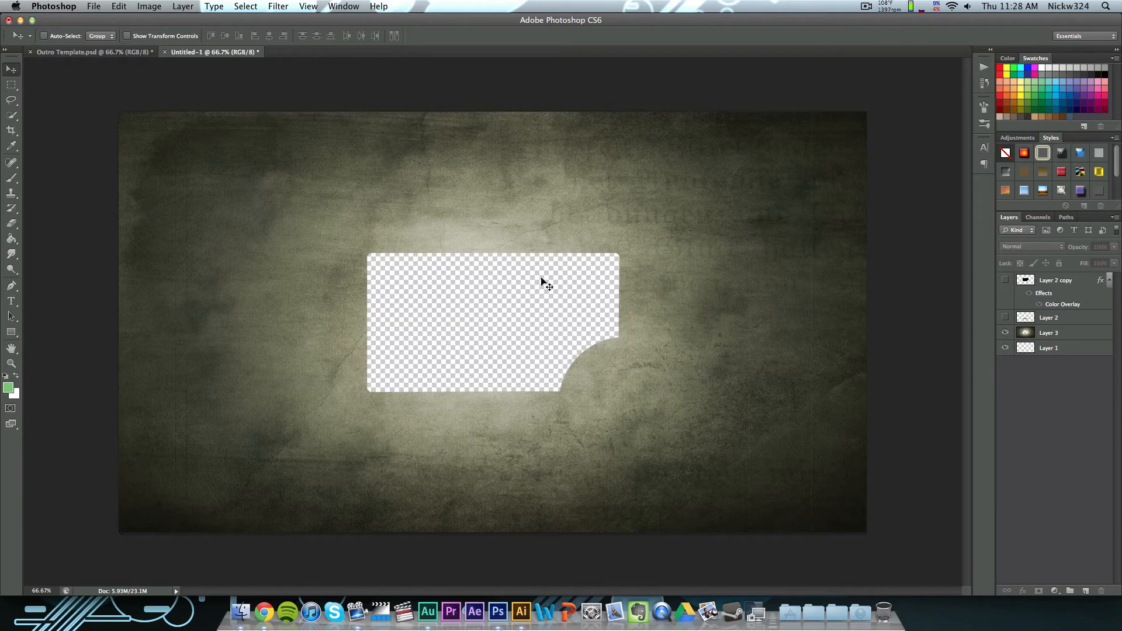
click(1005, 318)
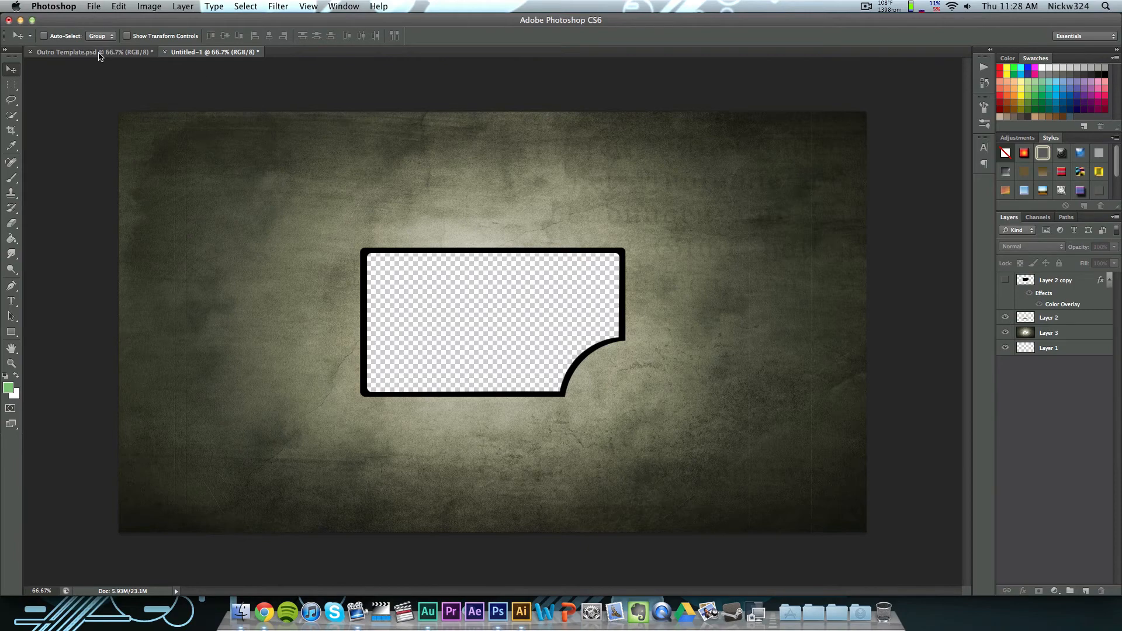
click(97, 52)
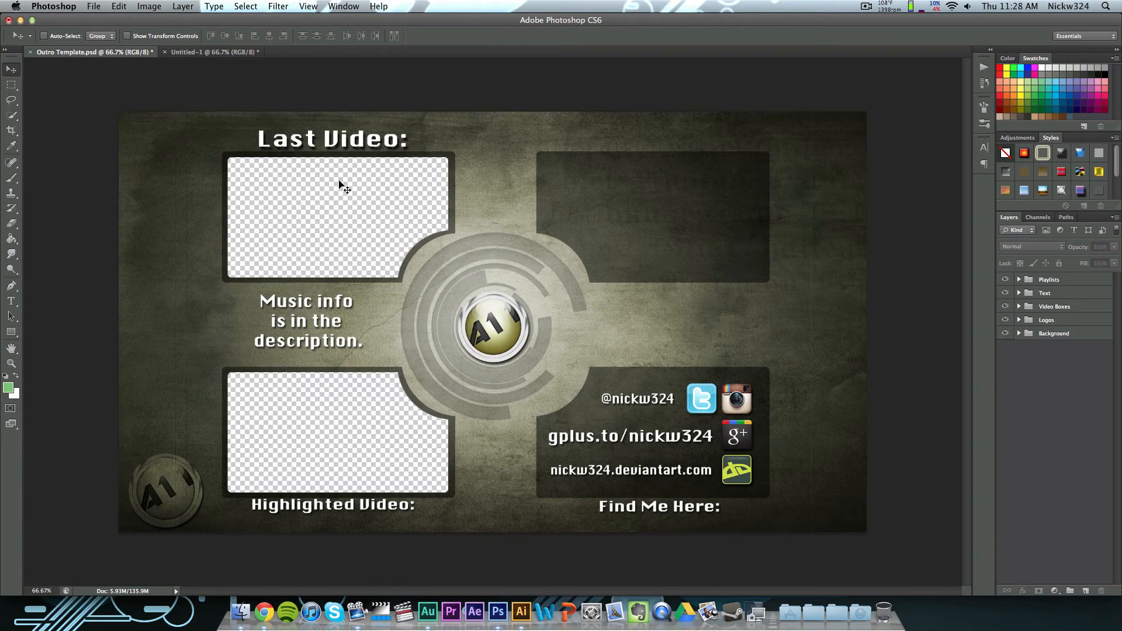
click(215, 54)
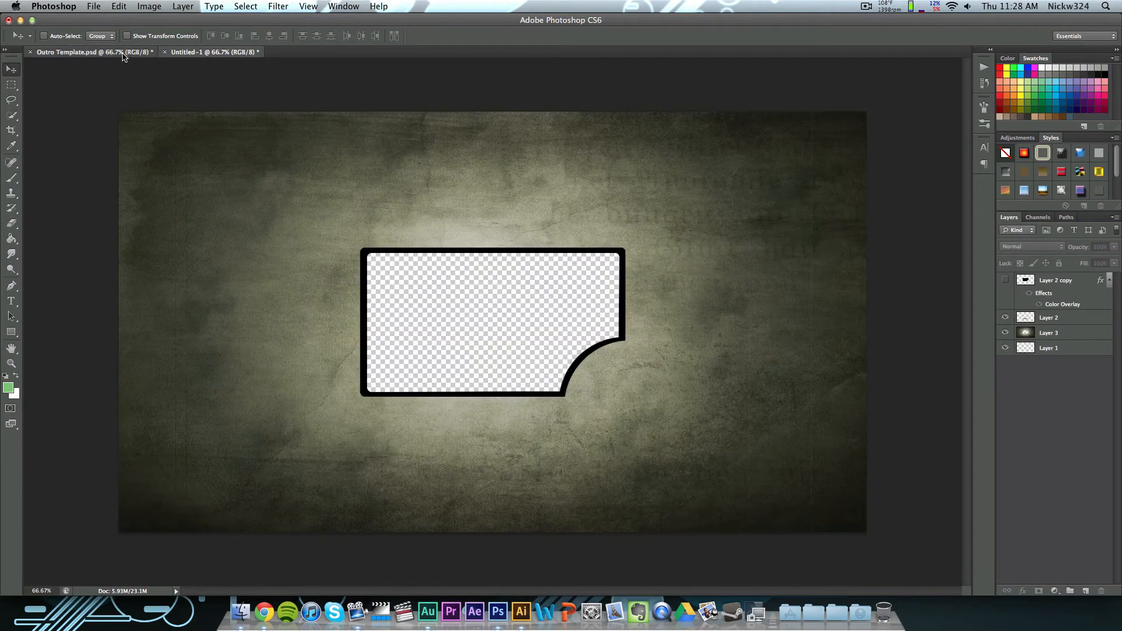
click(88, 52)
Quit Photoshop without saving the open documents, and quit Illustrator too.
click(46, 6)
click(85, 114)
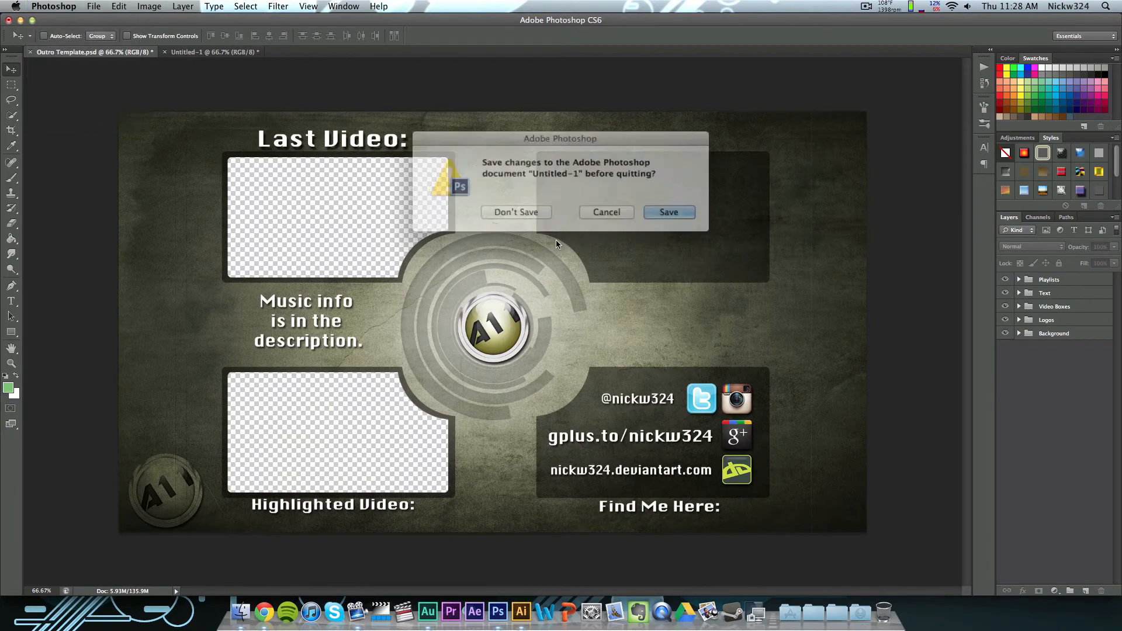
click(526, 209)
click(525, 212)
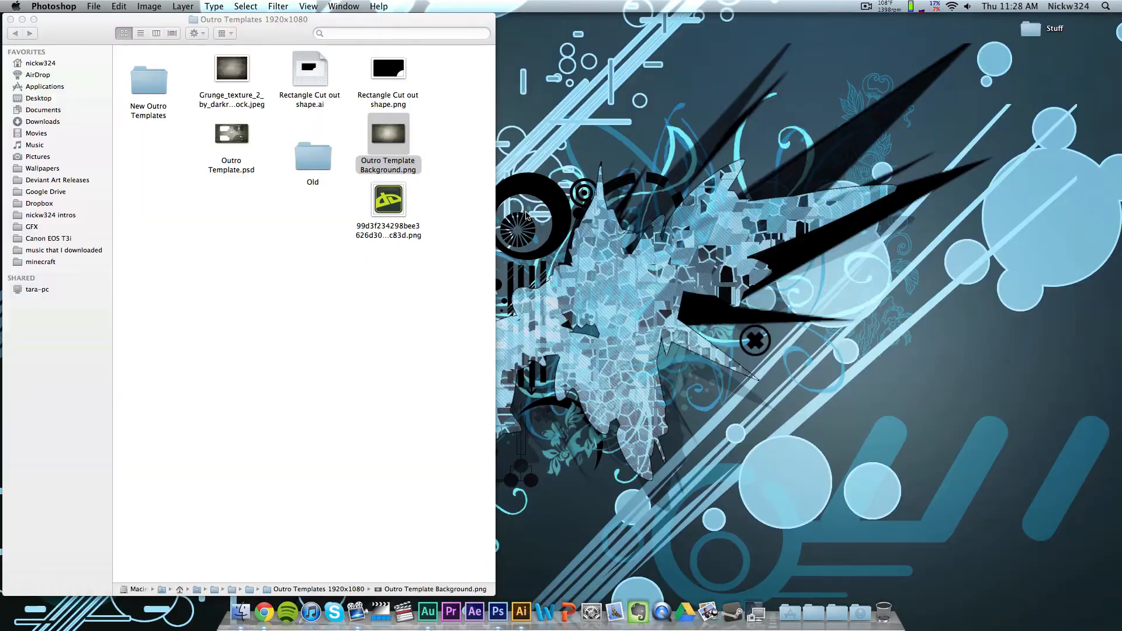
right_click(524, 611)
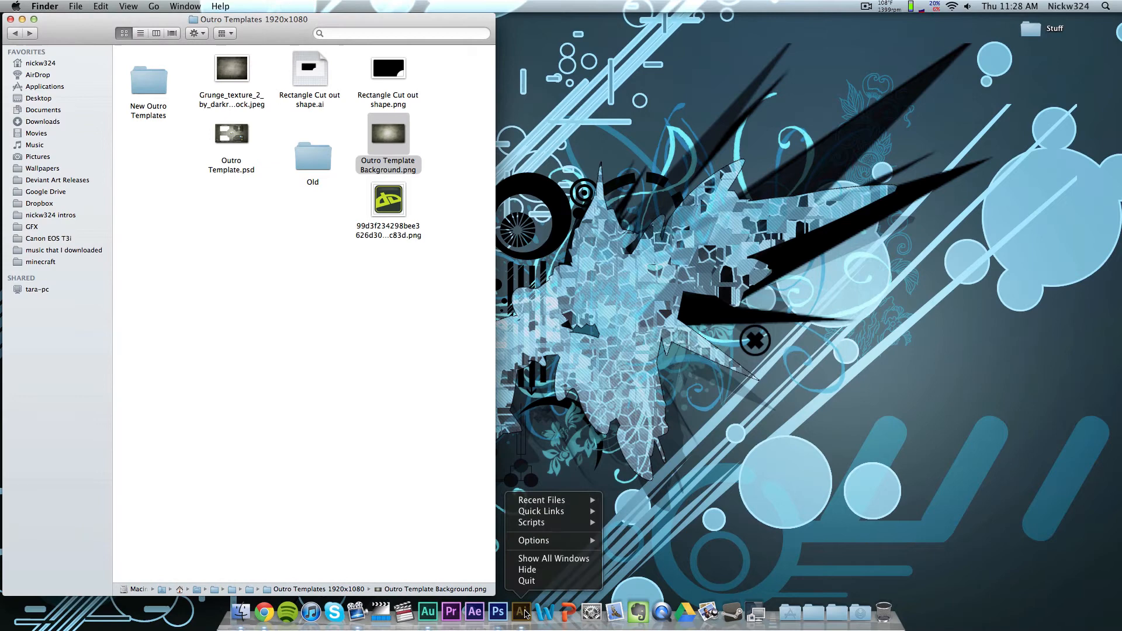
click(535, 581)
click(415, 527)
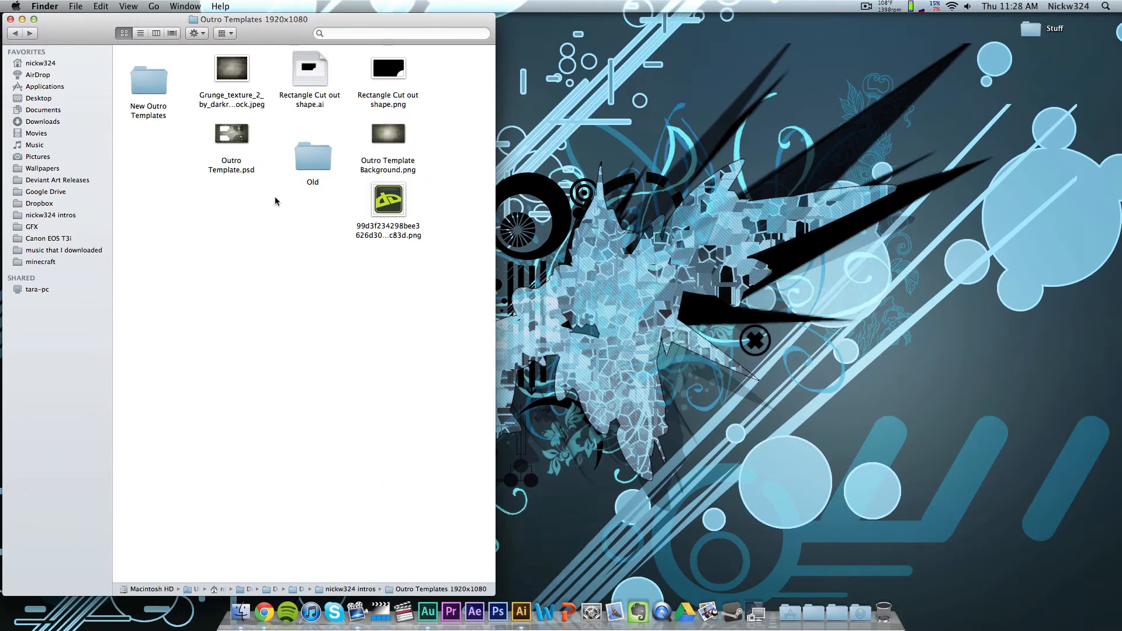
Switch to ScreenFlow and create a new empty document.
click(355, 612)
click(99, 6)
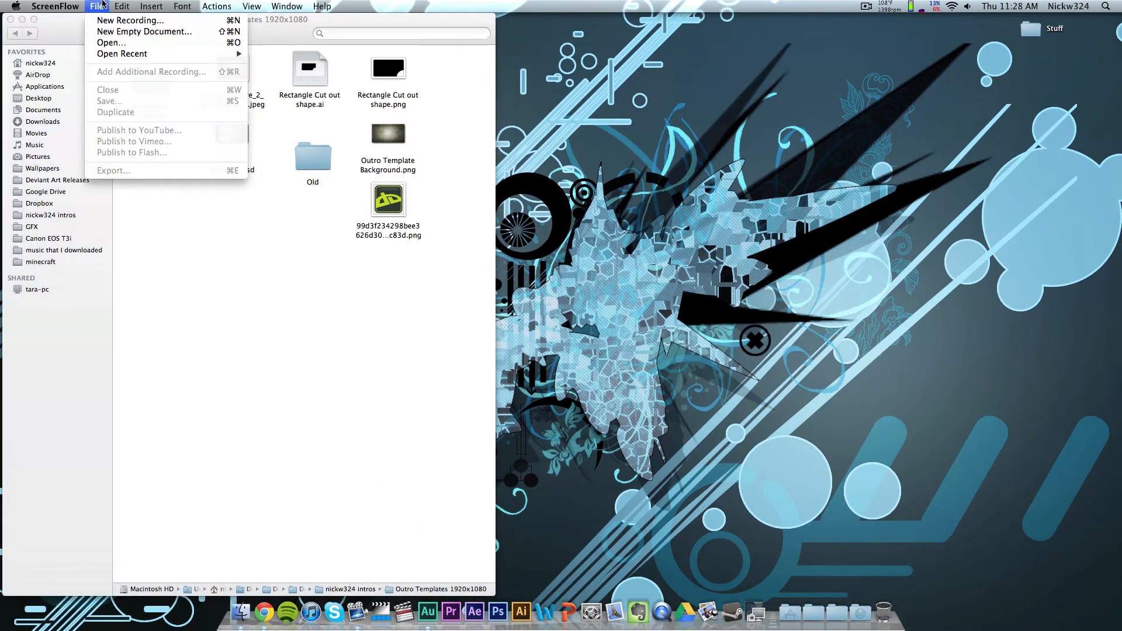
click(111, 32)
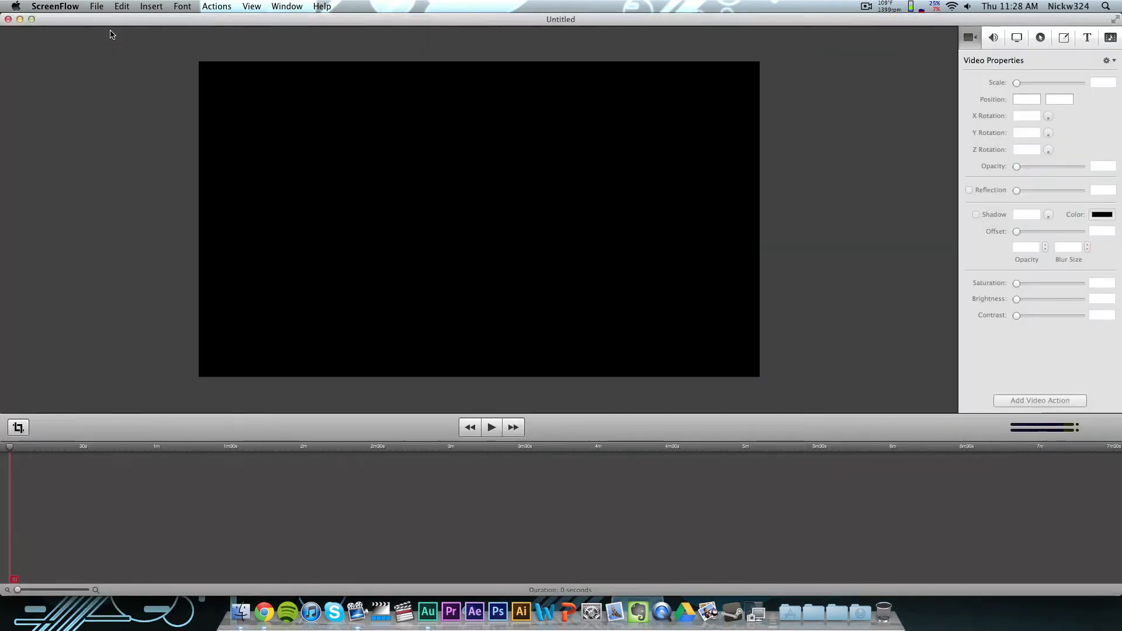
Add Blank.png from the New Outro Templates folder at the timeline start, shorten it to about 35 seconds, and move the playhead into the clip.
key(ctrl+Up)
click(207, 138)
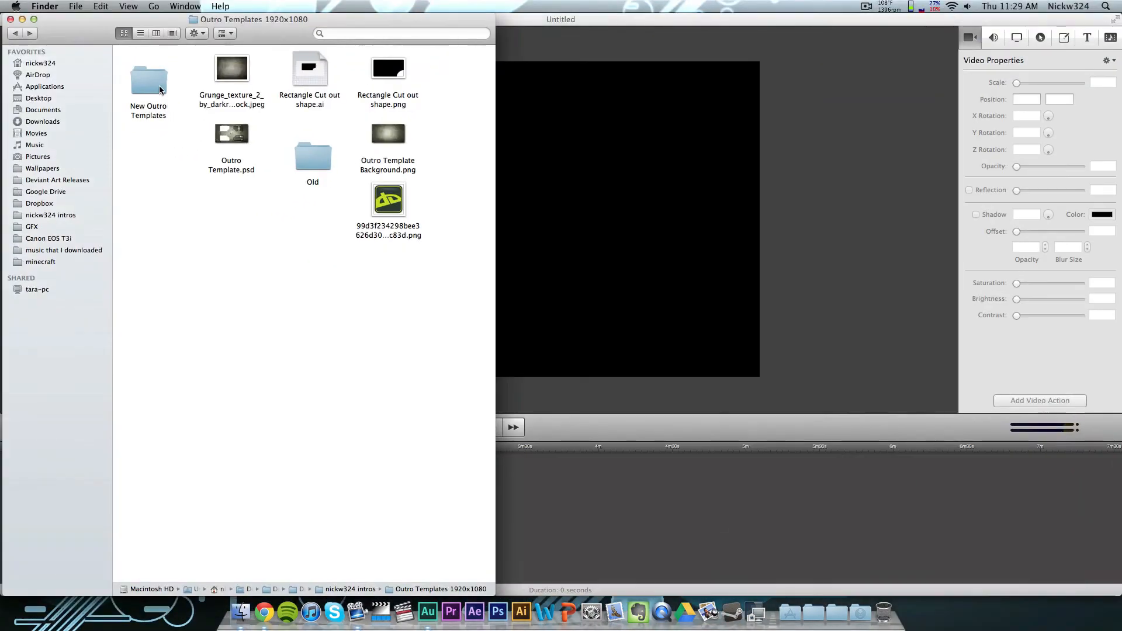
double_click(153, 81)
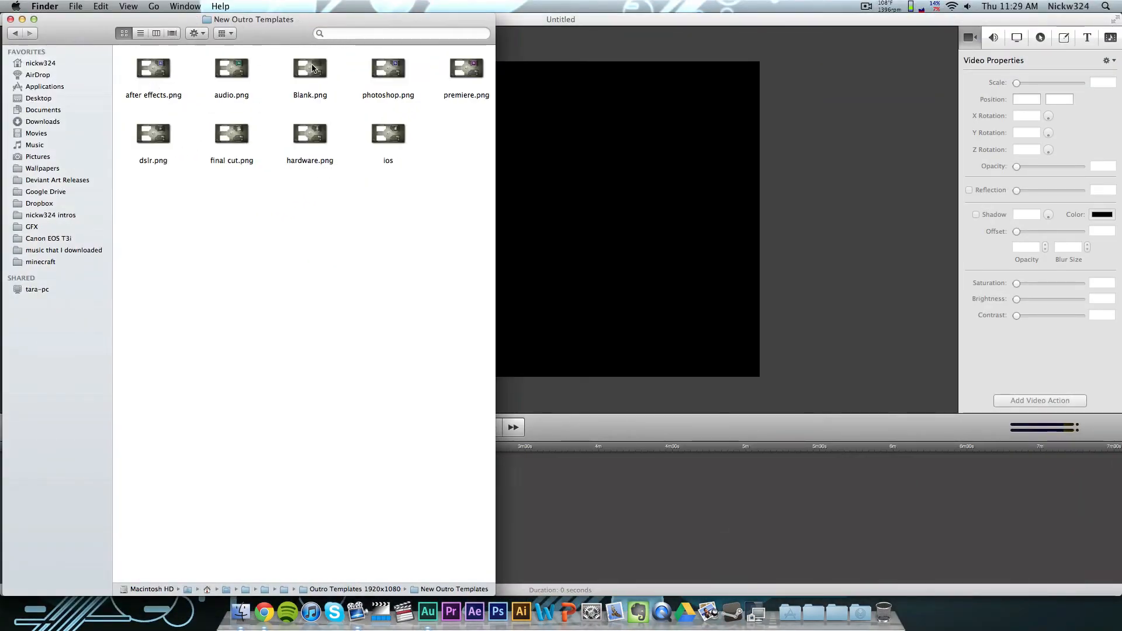
drag(312, 68, 708, 514)
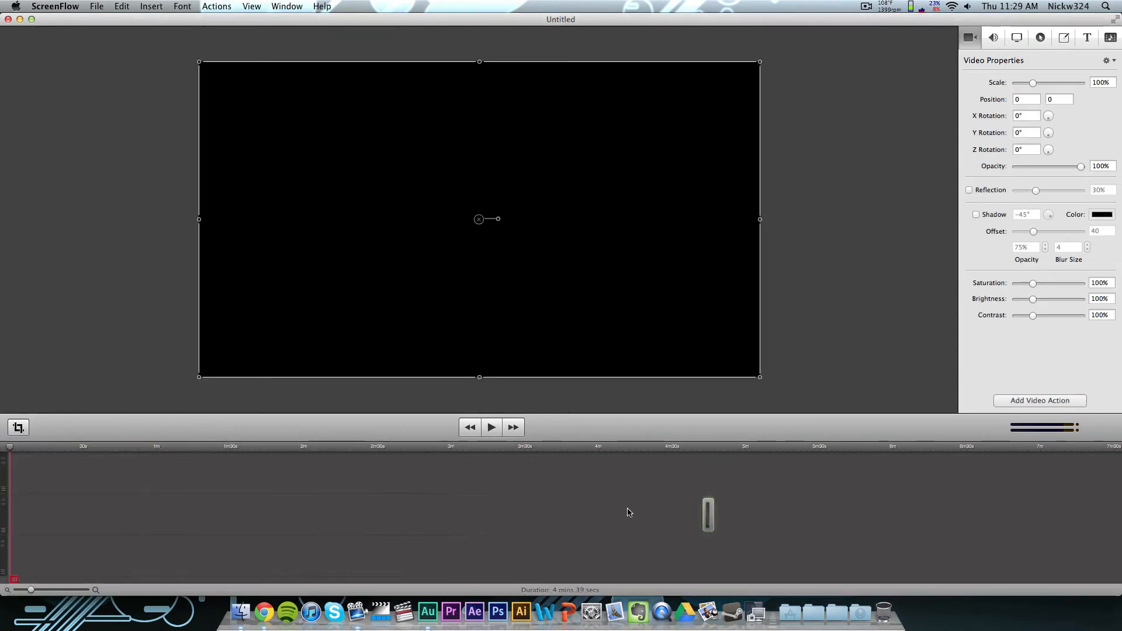
drag(628, 512, 96, 506)
click(155, 507)
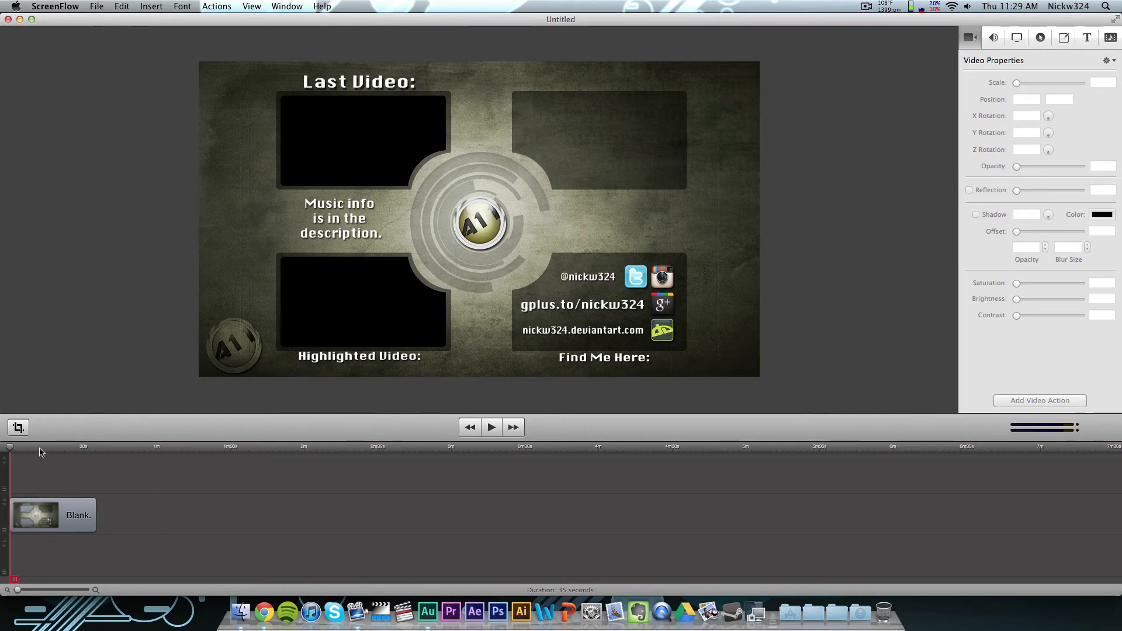
drag(40, 450, 55, 450)
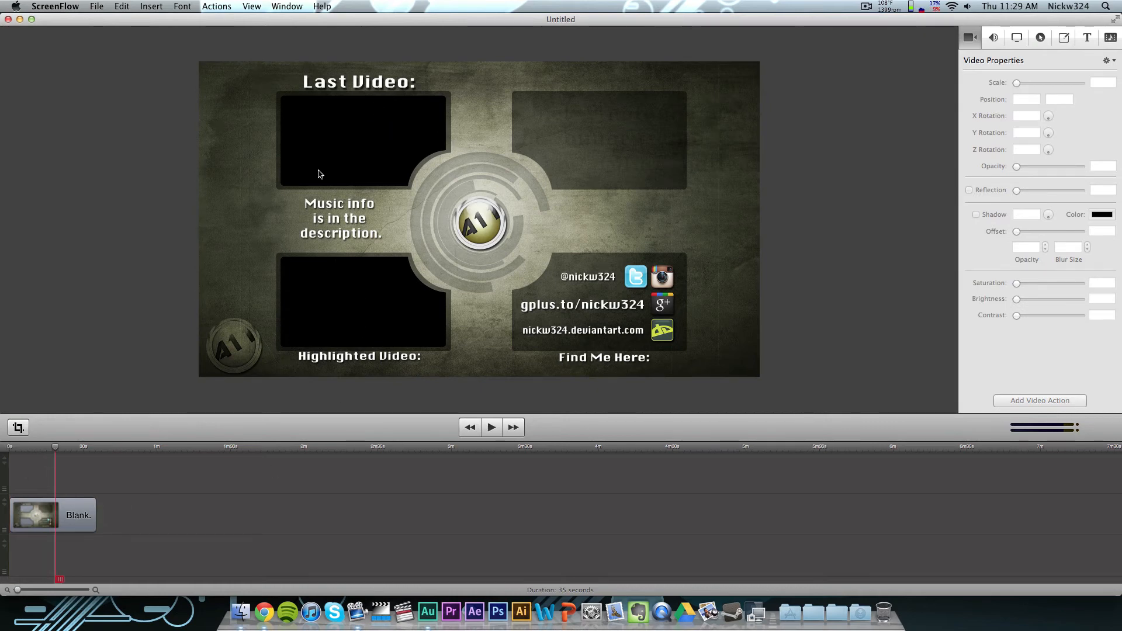
Switch to Finder and open the Glowing Lower Third Video folder inside Movies.
click(241, 613)
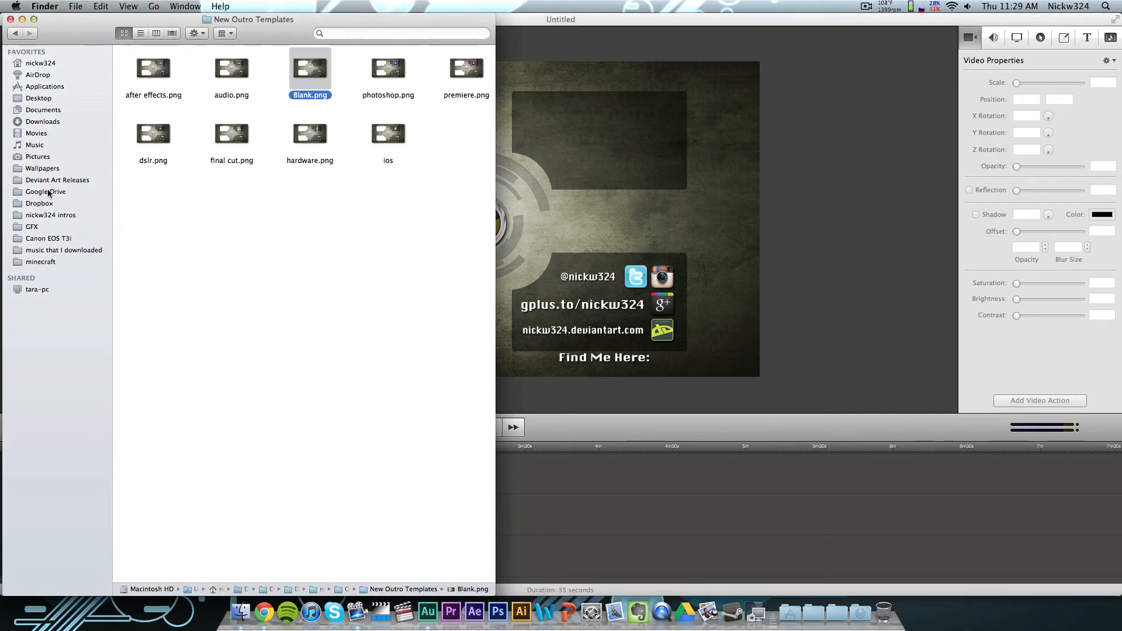
click(46, 133)
double_click(222, 70)
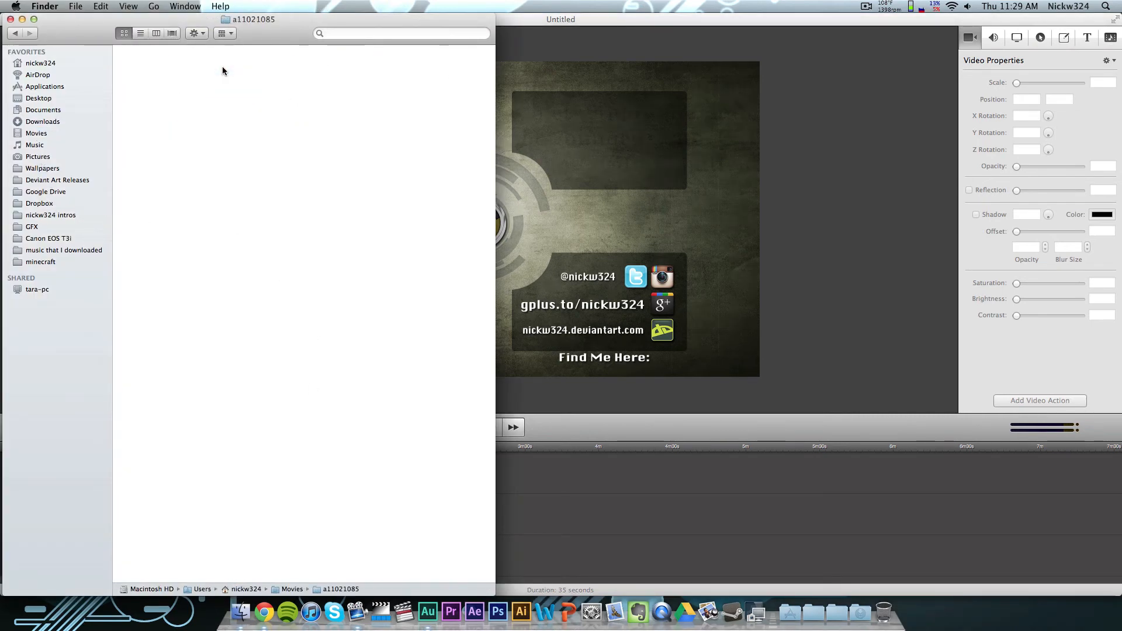
double_click(244, 204)
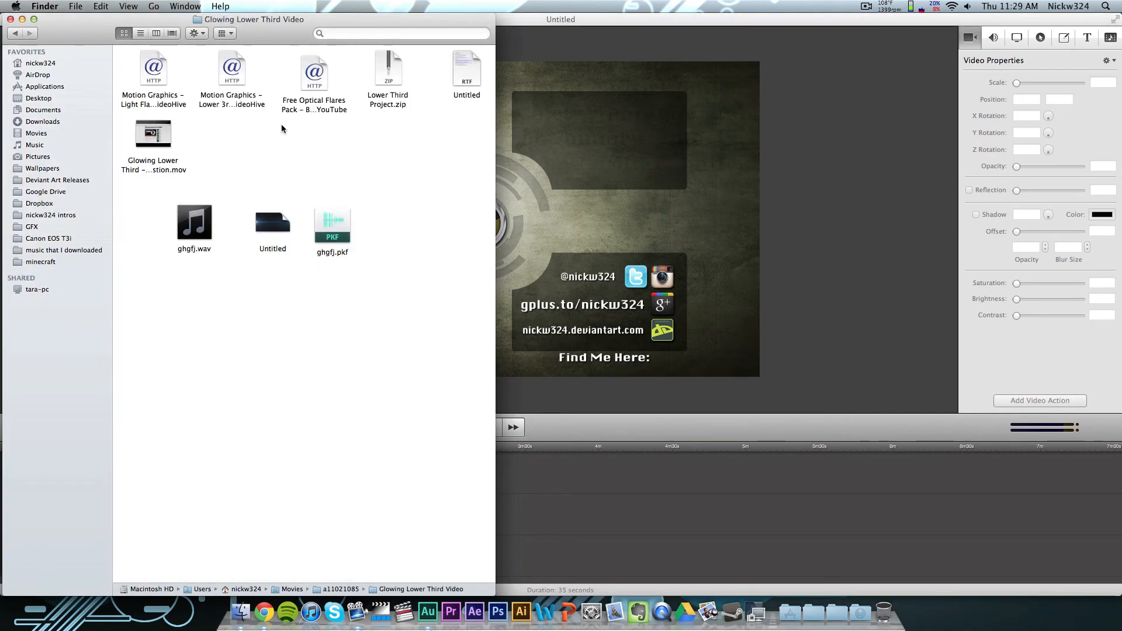
Add Glowing Lower Third - Viewer Question.mov from this folder to the ScreenFlow timeline, on the track above Blank.png.
click(146, 131)
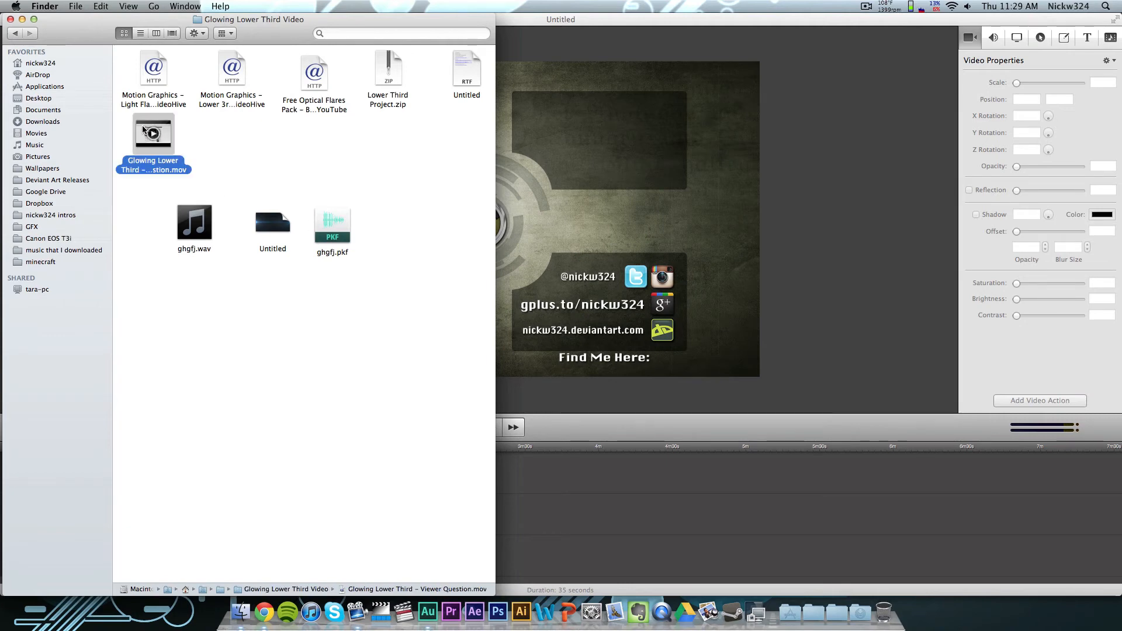
click(270, 185)
click(205, 249)
click(296, 242)
click(322, 218)
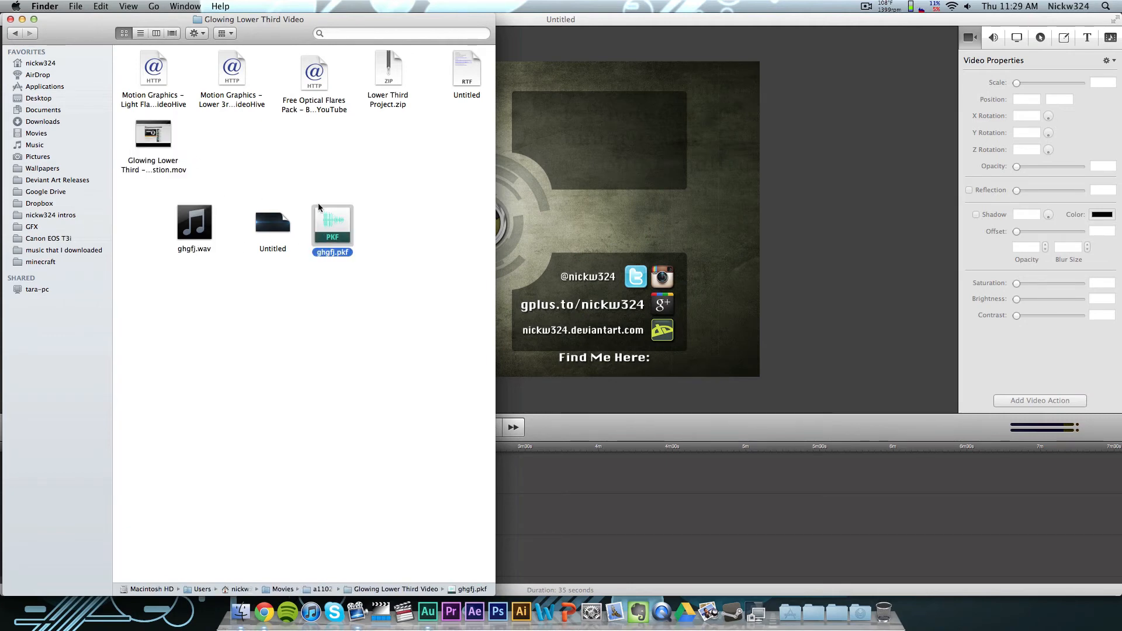
click(315, 195)
click(169, 135)
drag(561, 380, 622, 520)
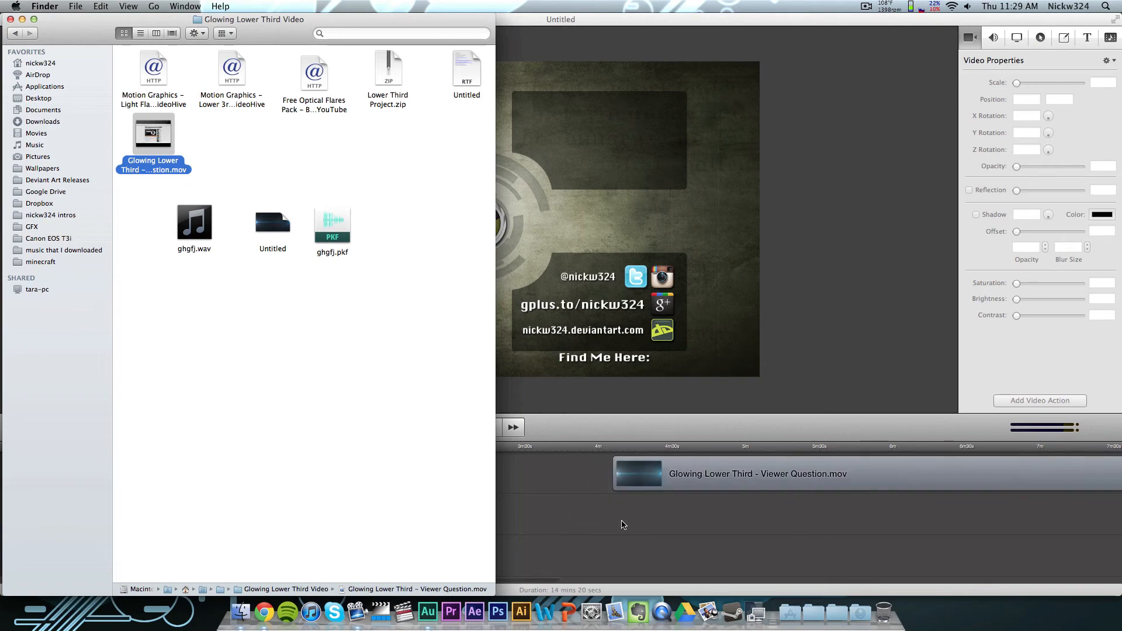
Move the Glowing Lower Third clip earlier on the timeline and trim its beginning to about 4m45s.
drag(669, 462, 452, 464)
drag(593, 451, 665, 453)
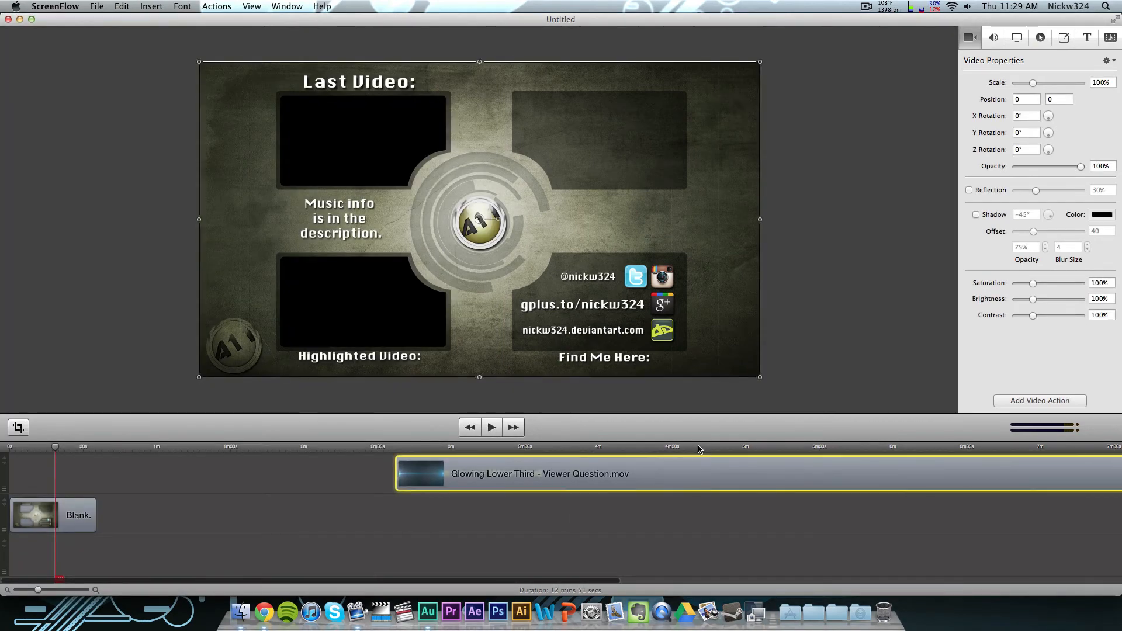
click(709, 447)
drag(394, 469, 707, 471)
Split the Glowing Lower Third clip at about 5m33s and delete the part after the split.
click(826, 449)
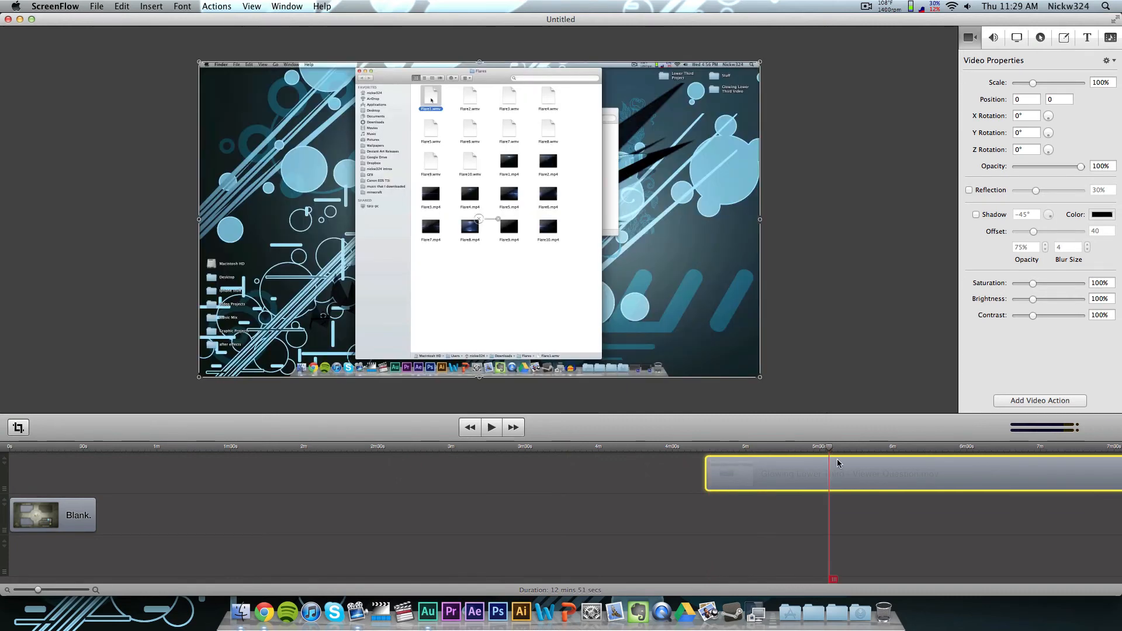
right_click(838, 467)
click(854, 471)
click(871, 478)
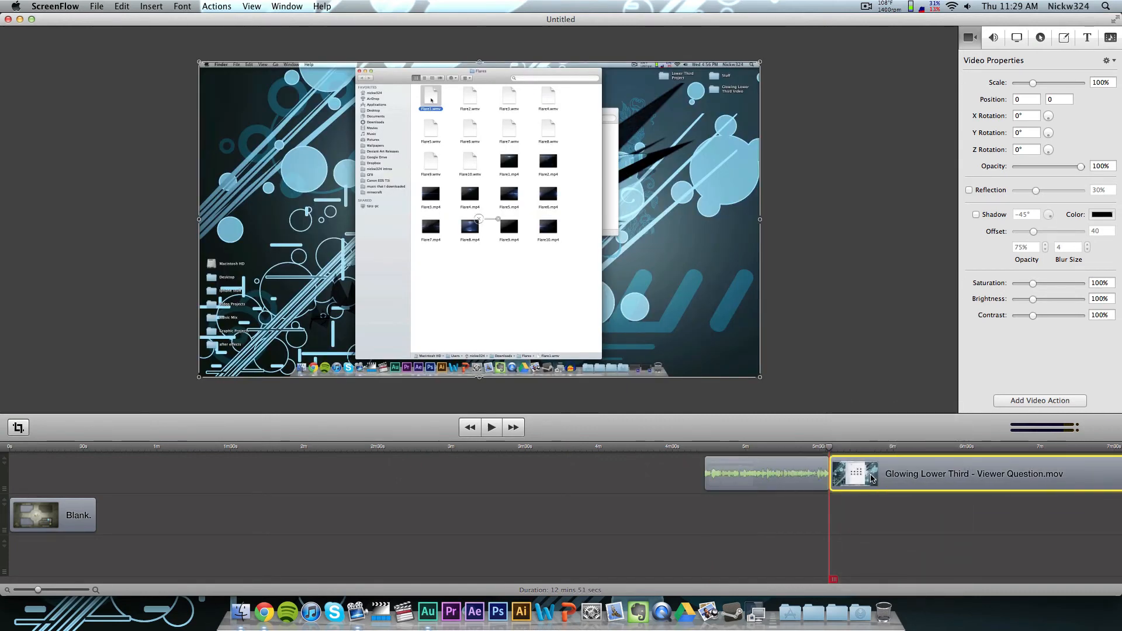
key(Delete)
Detach the audio from the remaining Glowing Lower Third clip and delete the separated audio.
right_click(787, 478)
click(810, 489)
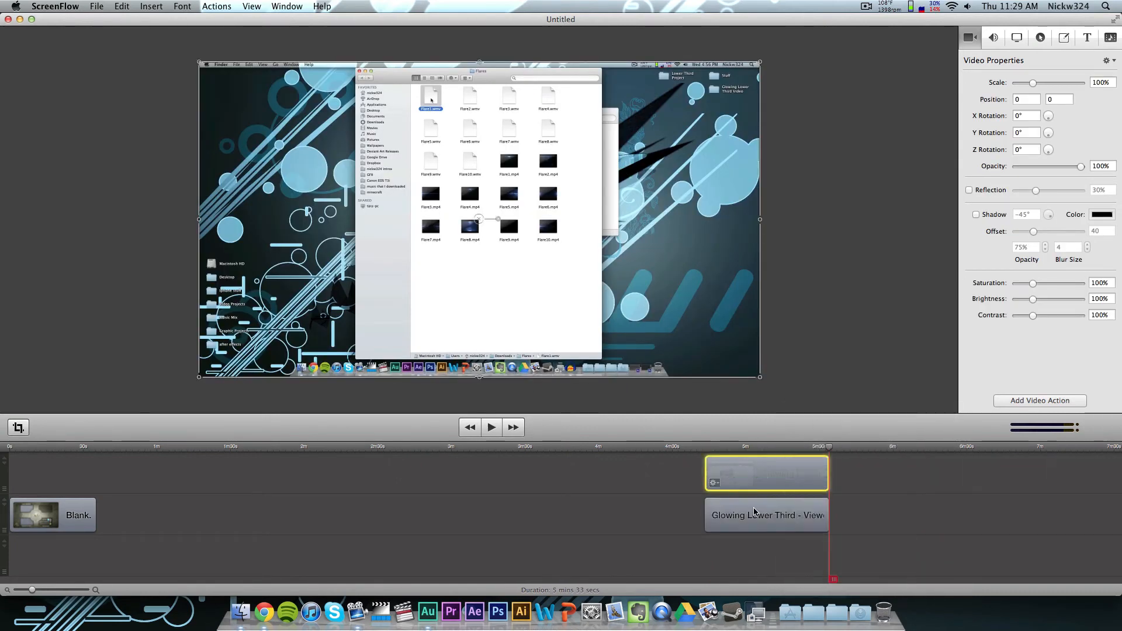
click(753, 507)
key(Delete)
Place the video clip at the timeline start beneath Blank.png, shorten it to match at 35 seconds, and move the playhead into both clips.
drag(759, 465, 69, 547)
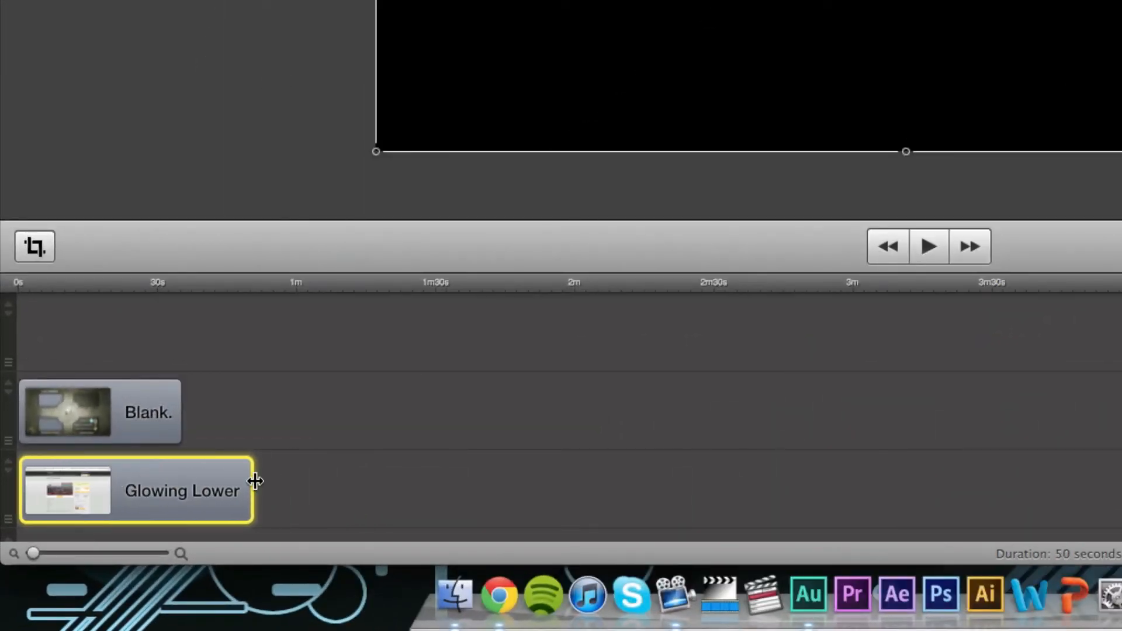
drag(253, 476, 181, 474)
click(106, 289)
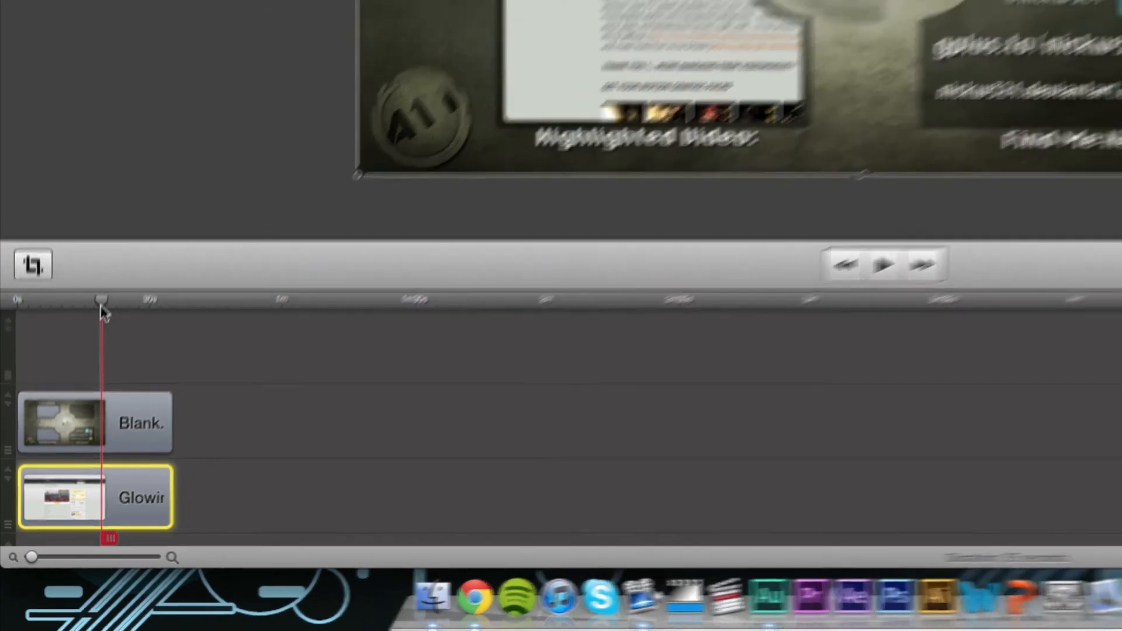
Set the scale of the Glowing Lower Third clip to 33%.
click(134, 423)
click(131, 469)
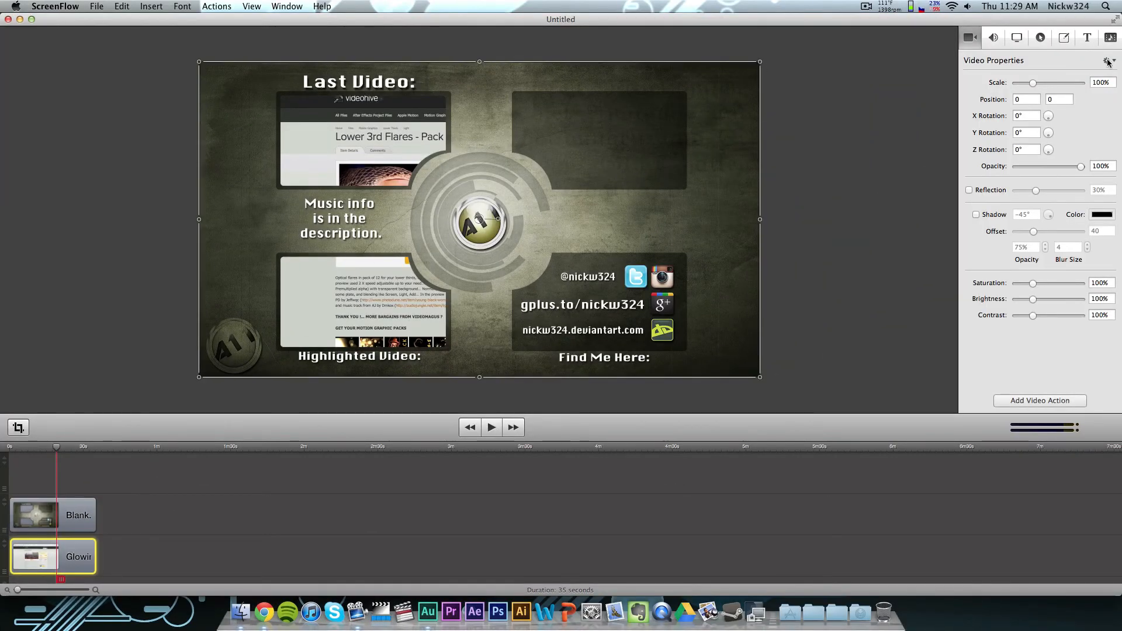
click(1099, 83)
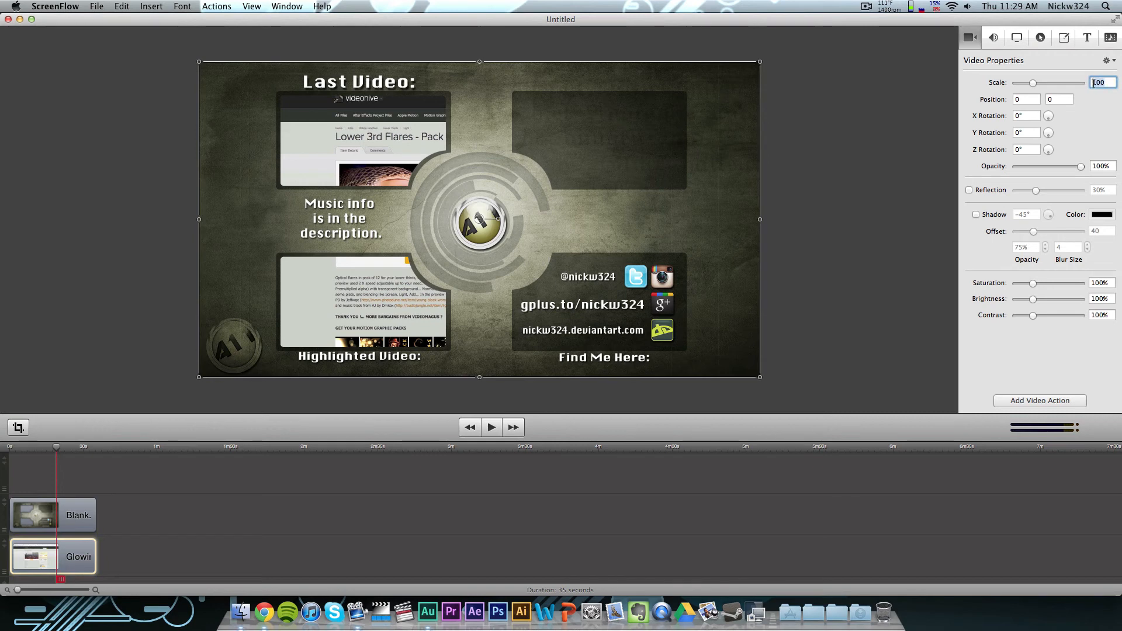
text(33)
key(Return)
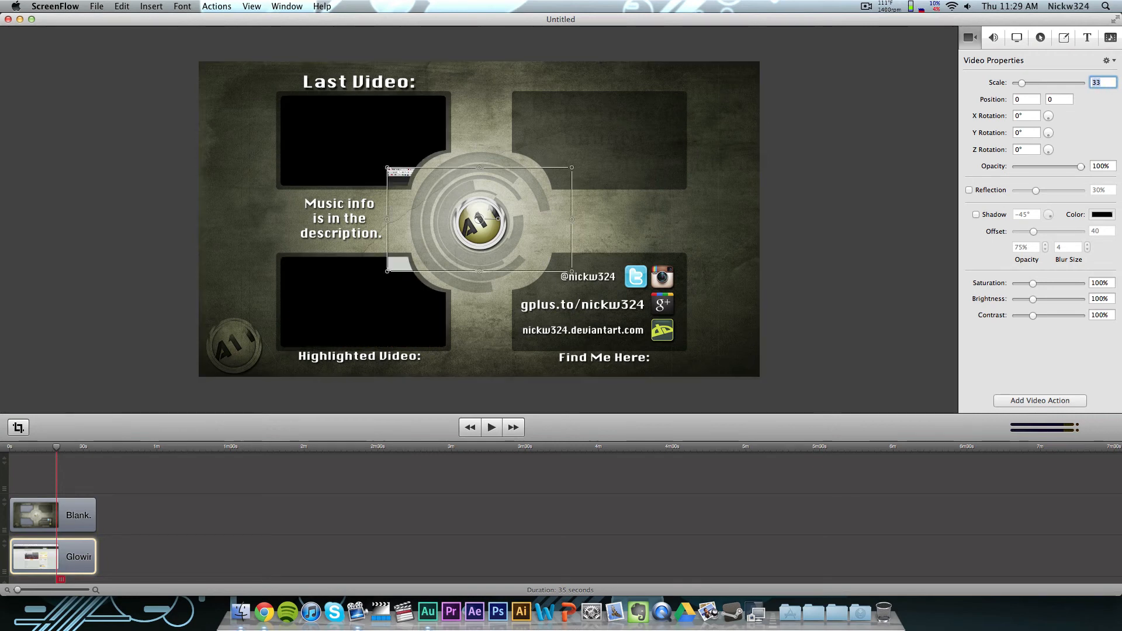
Position the scaled-down video behind the Last Video box so that it fills the opening, and deselect it.
click(804, 187)
mouse_move(504, 214)
mouse_down()
mouse_move(479, 214)
mouse_move(514, 221)
mouse_move(502, 217)
mouse_up()
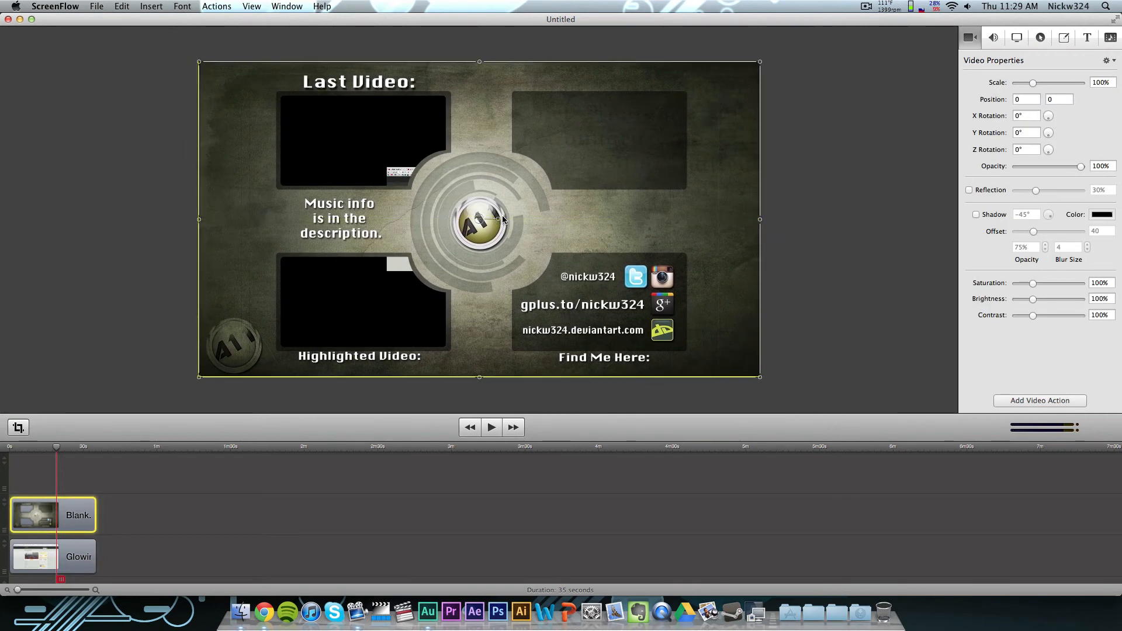
click(447, 197)
drag(411, 175, 285, 102)
click(30, 123)
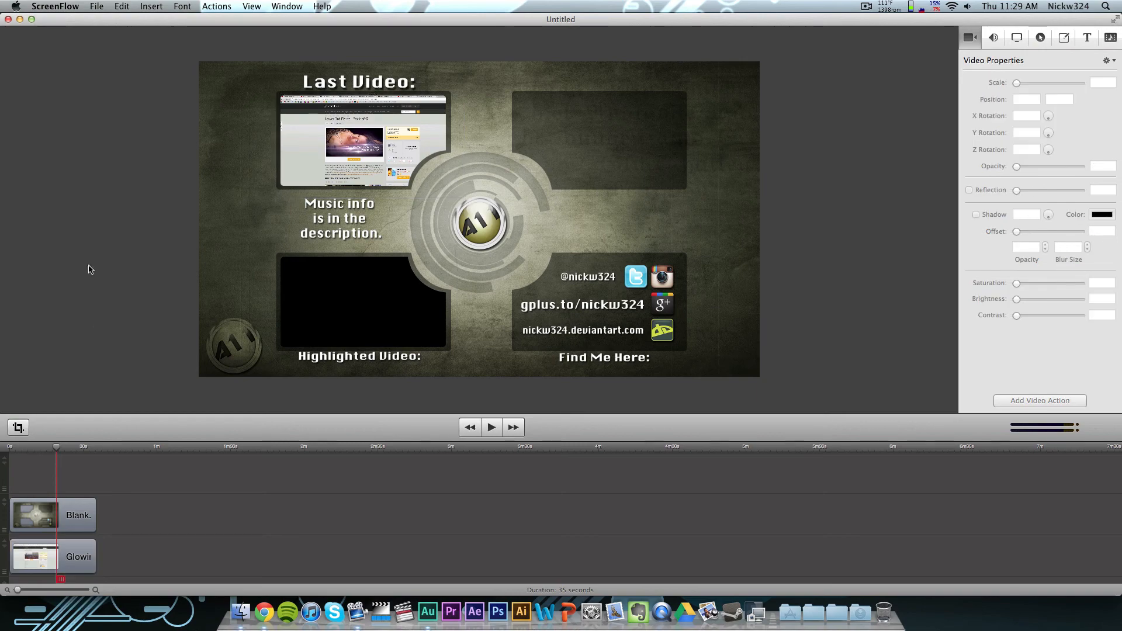